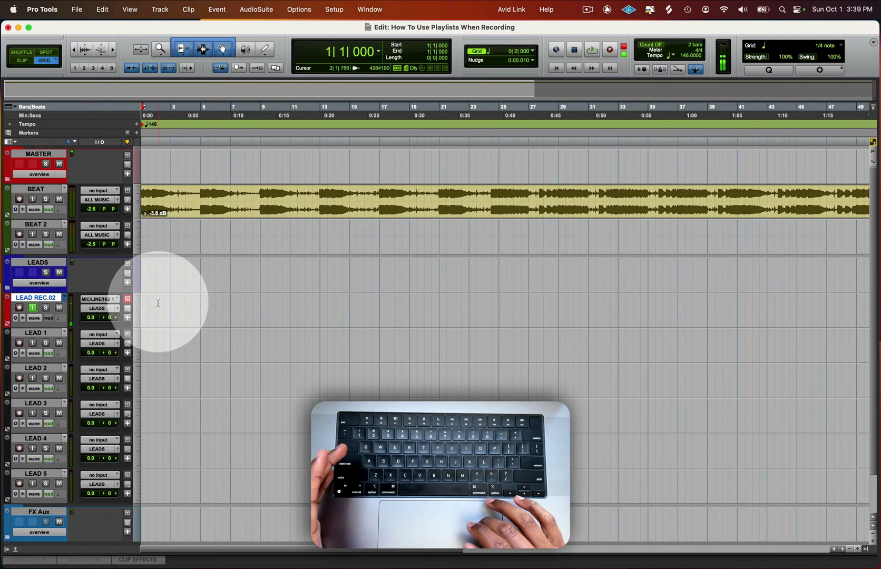
Try several range selections, then place the cursor back at bar 1 on LEAD REC.02
mouse_move(149, 301)
left_mouse_down()
mouse_move(392, 305)
mouse_move(185, 323)
mouse_move(294, 317)
mouse_move(153, 309)
left_mouse_up()
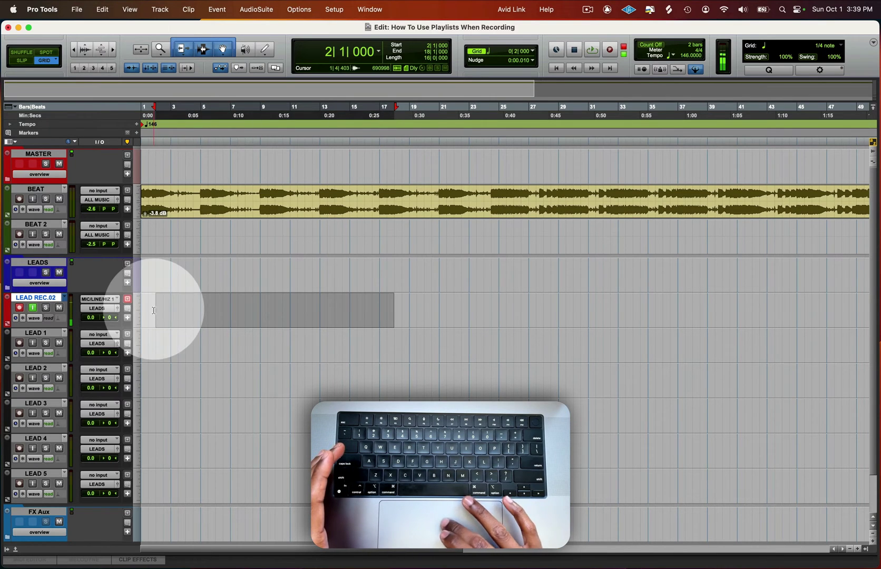
left_click(35, 334)
left_click(35, 473, "shift")
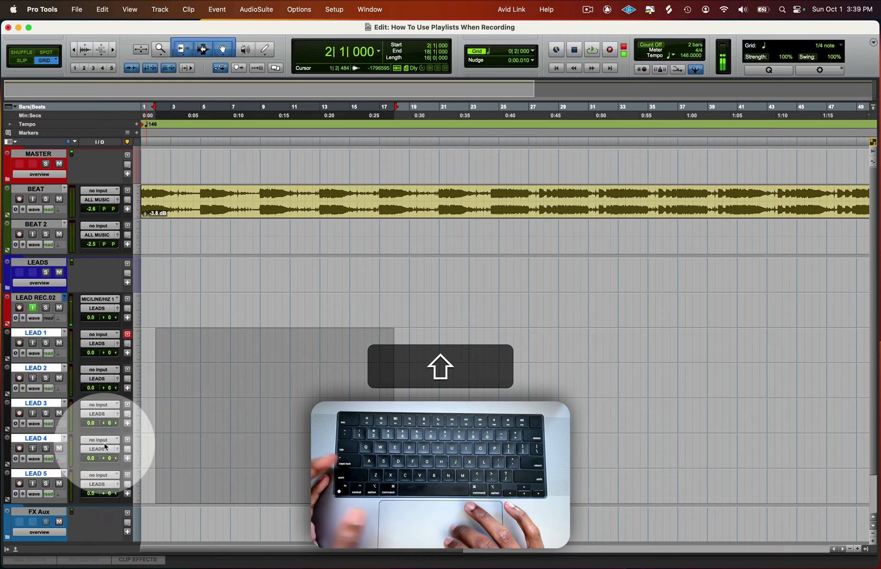
left_click(35, 333, "alt")
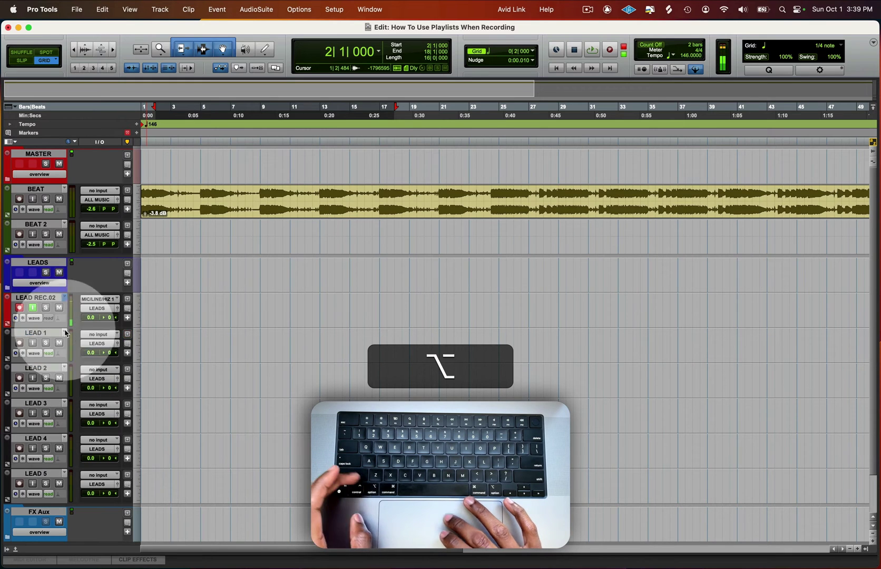
left_click(141, 304)
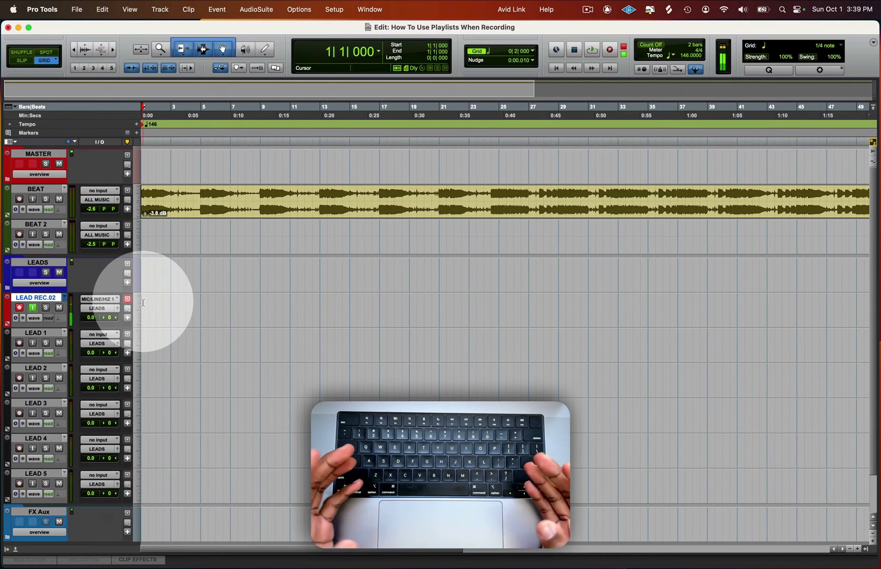
left_click_drag(143, 303, 188, 305)
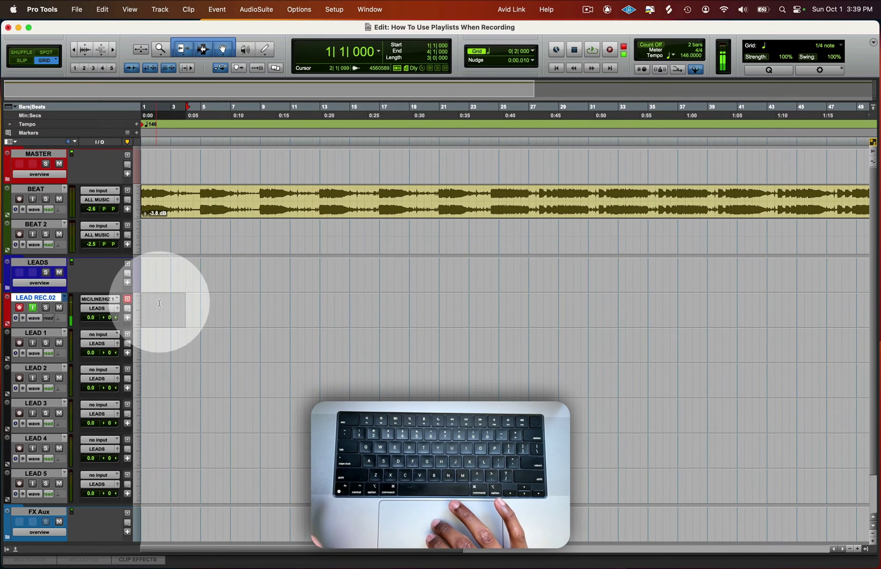
left_click_drag(185, 309, 284, 306)
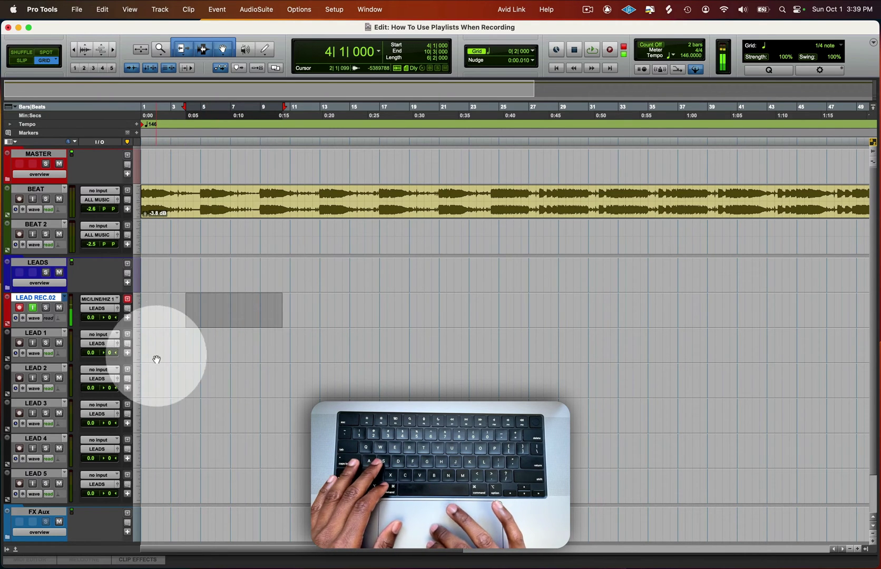
left_click(142, 303)
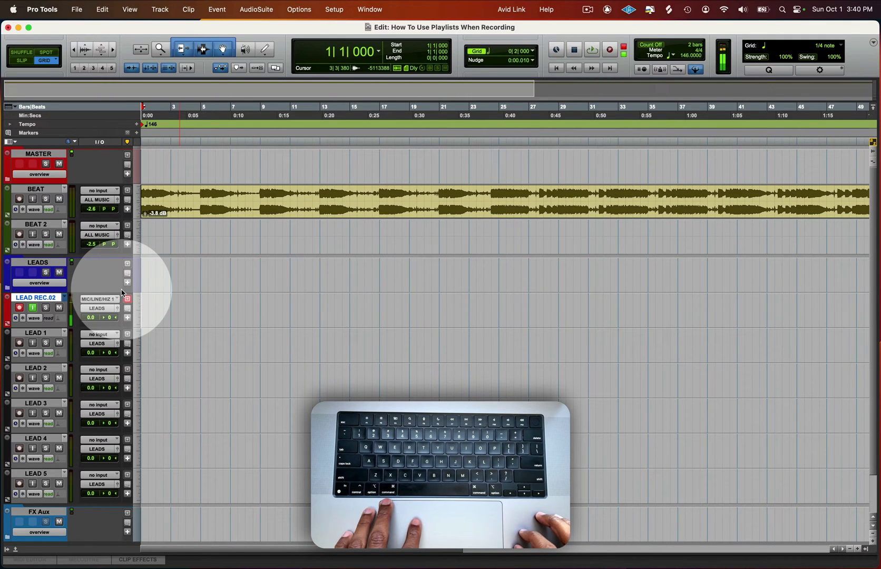
Make and undo a test recording, then confirm QuickPunch as the record mode
key("super+space")
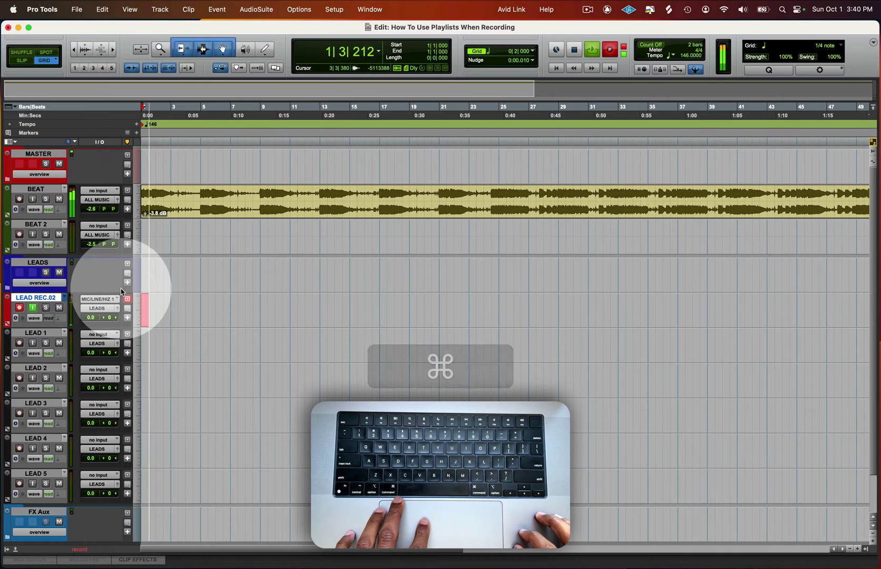
key("space")
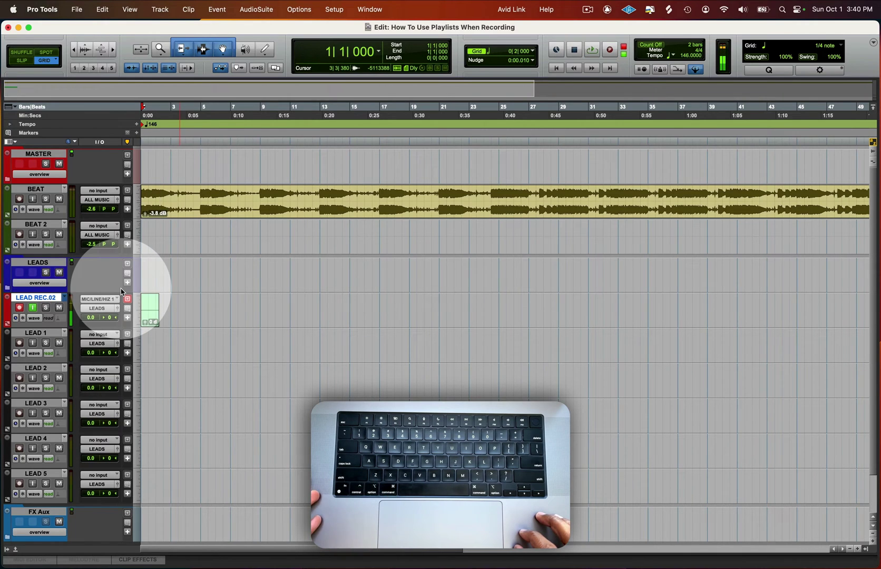
key("super+z")
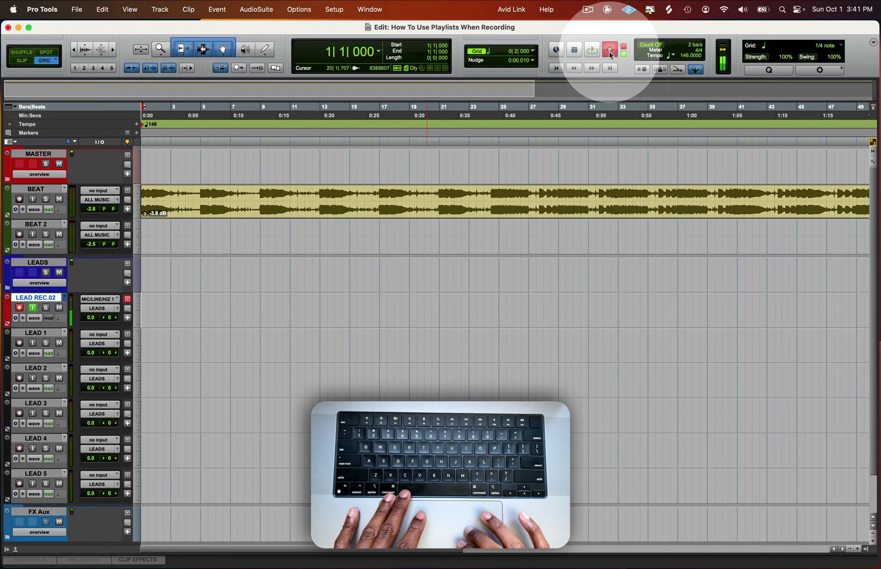
right_click(609, 53)
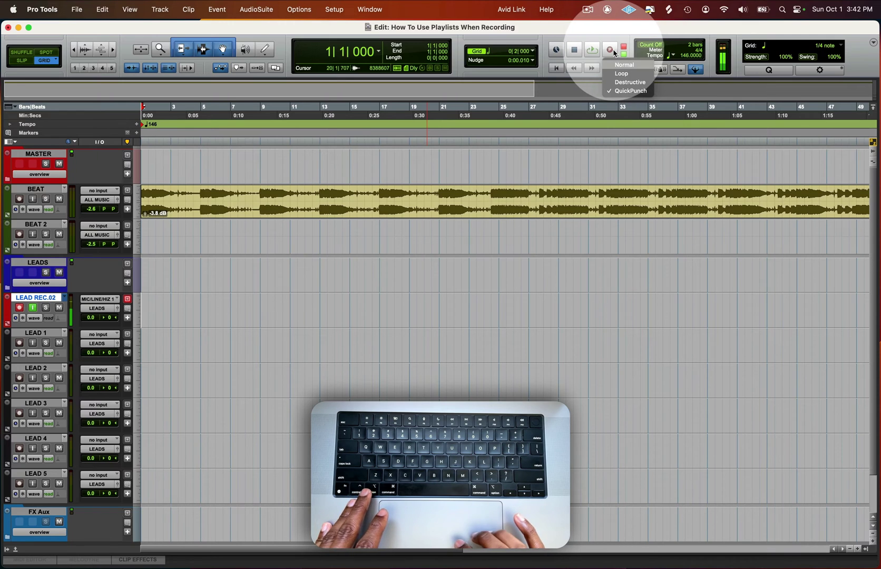
left_click(614, 53)
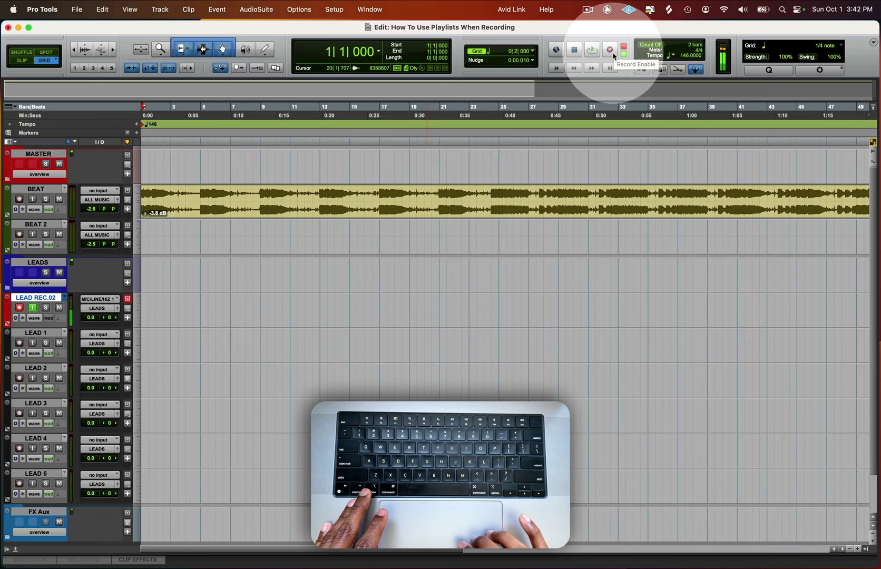
left_click(610, 53, "ctrl")
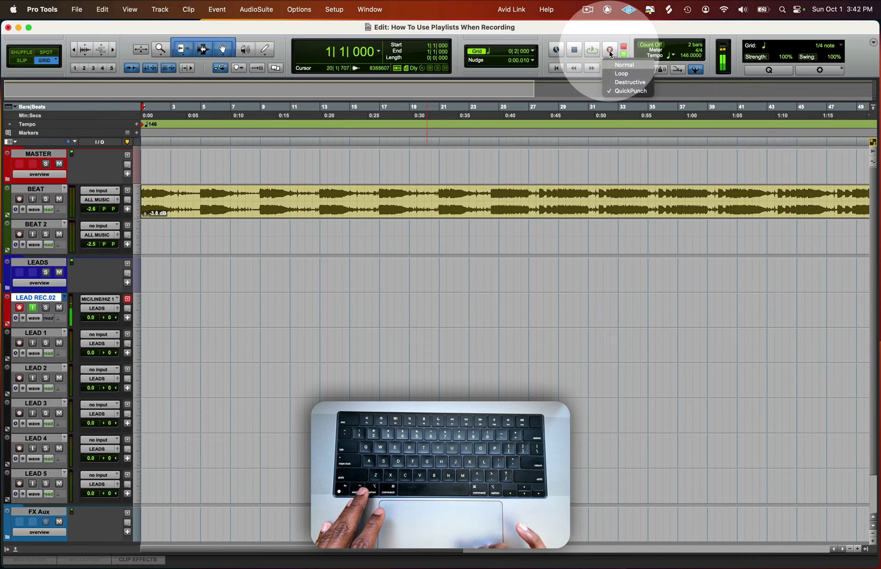
left_click(630, 93)
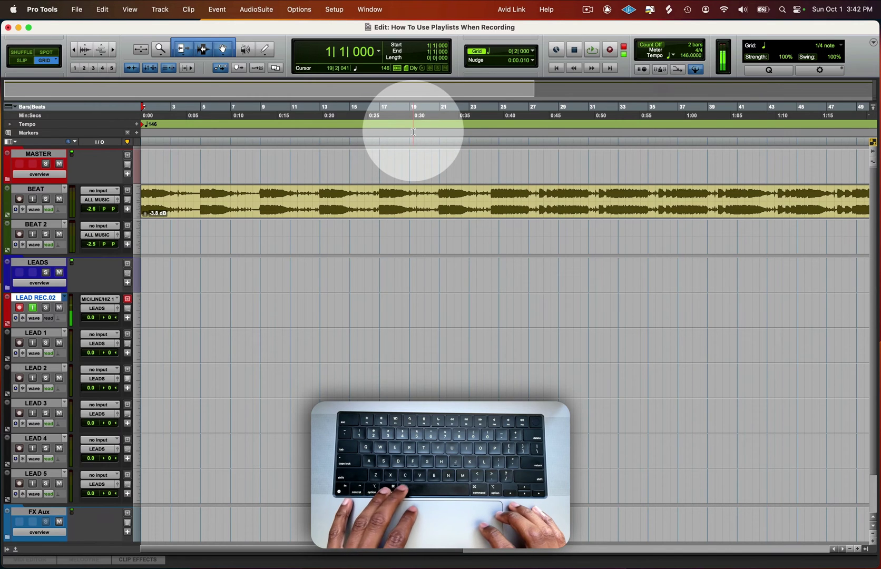
Record two QuickPunch takes by punching in and out during one playback pass
key("super+space")
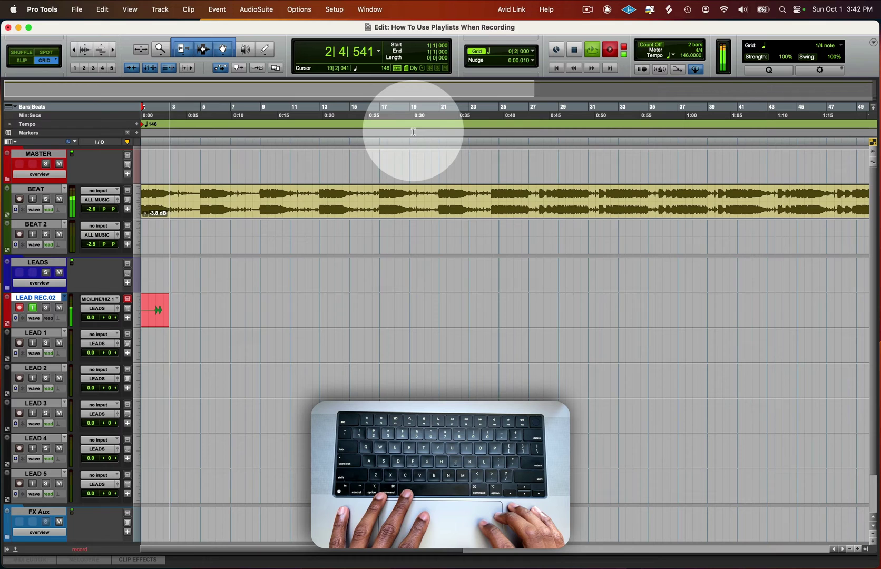
key("super+space")
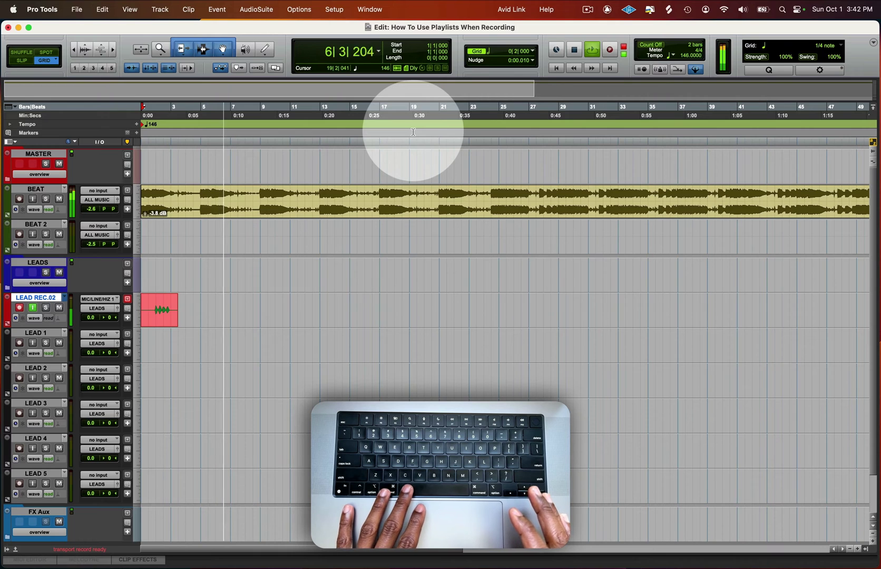
key("super+space")
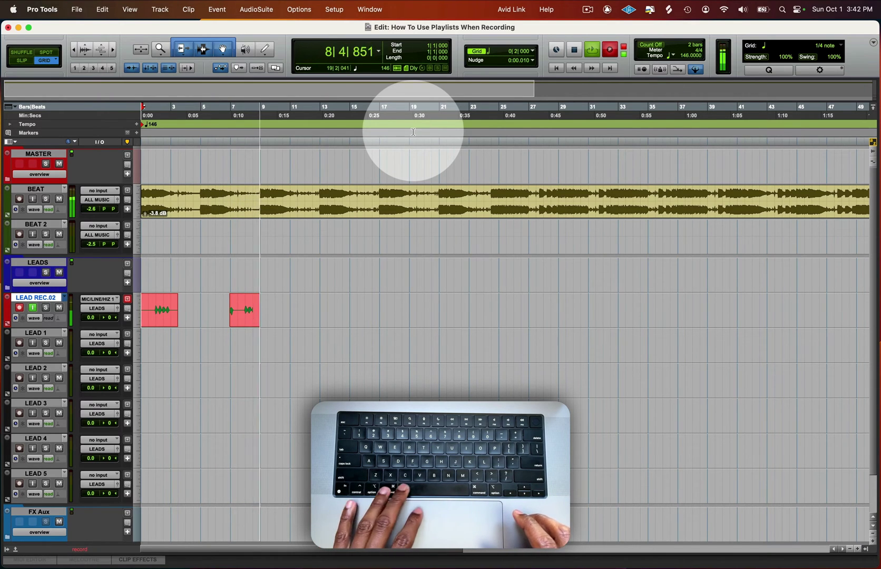
key("super+space")
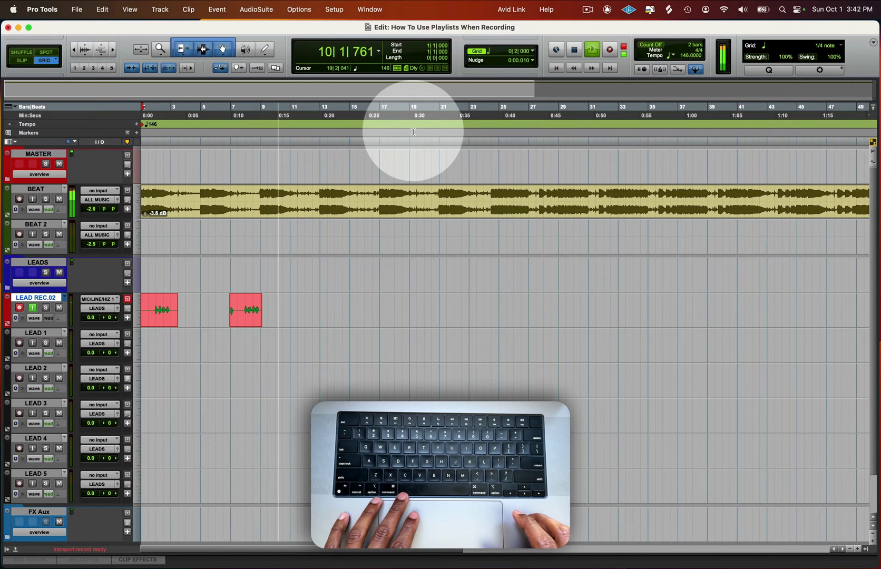
key("space")
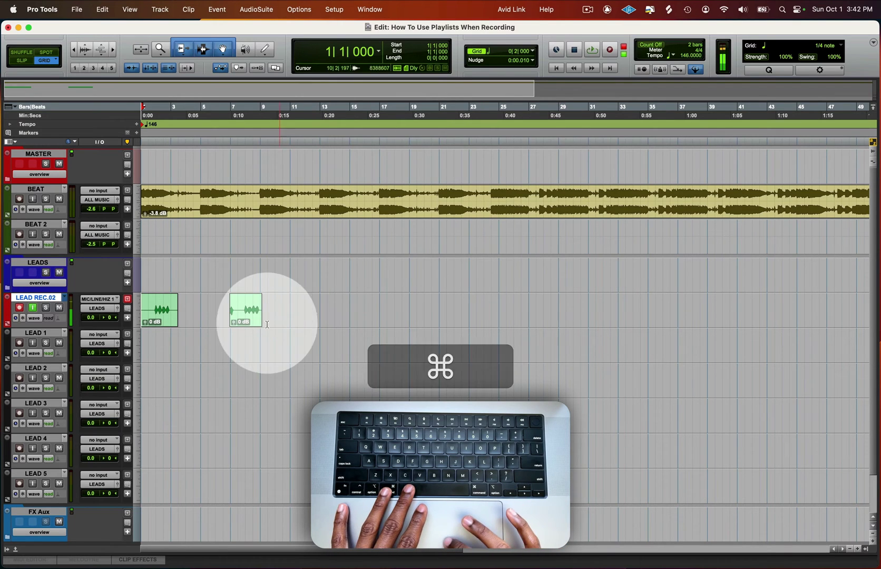
From bar 9 on LEAD REC.02, punch in a third short take near bar 10
left_click(248, 308, "super")
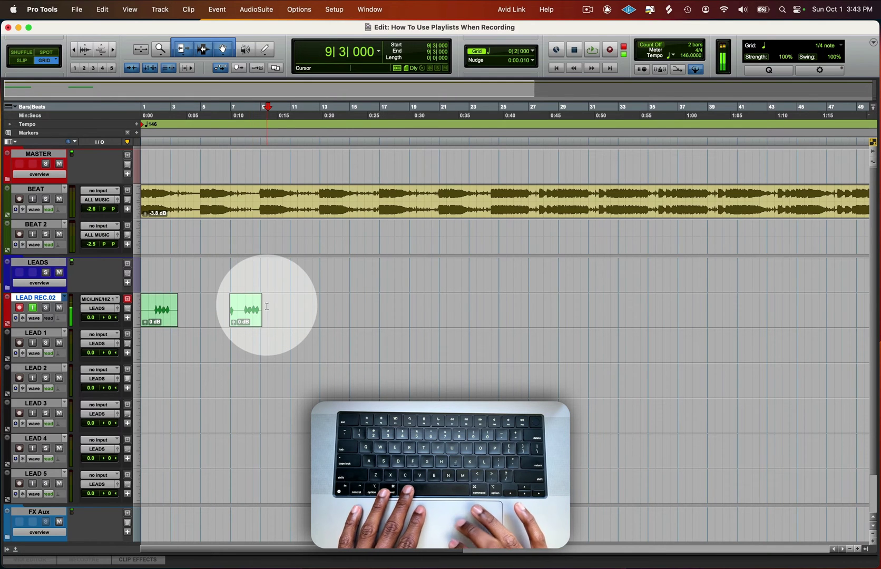
key("space")
key("cmd+space")
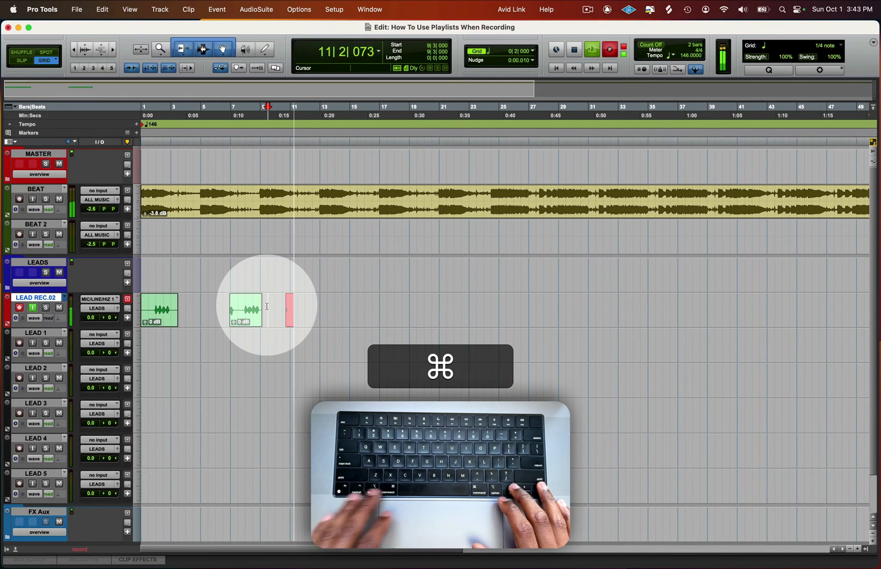
key("space")
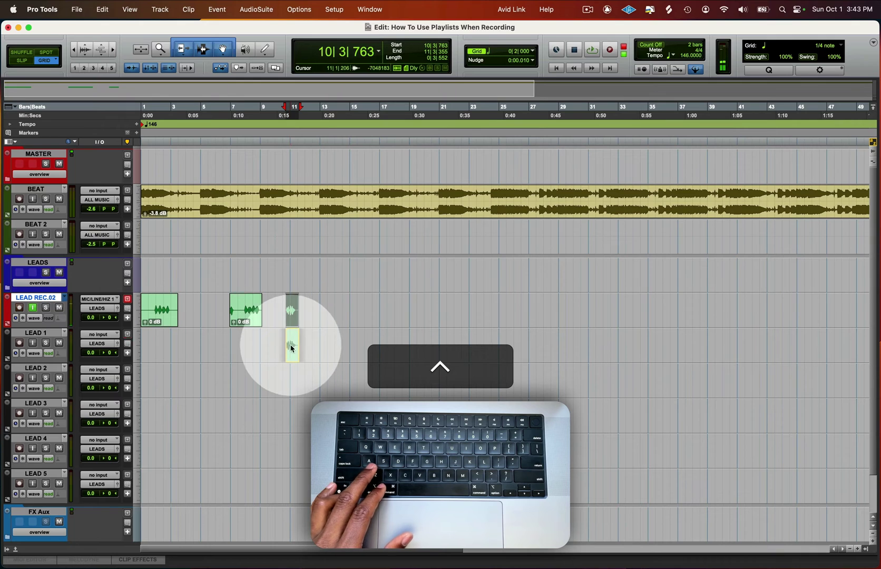
Move the third clip down to LEAD 1 and record another short take from 9|3|000
left_click_drag(291, 322, 124, 345)
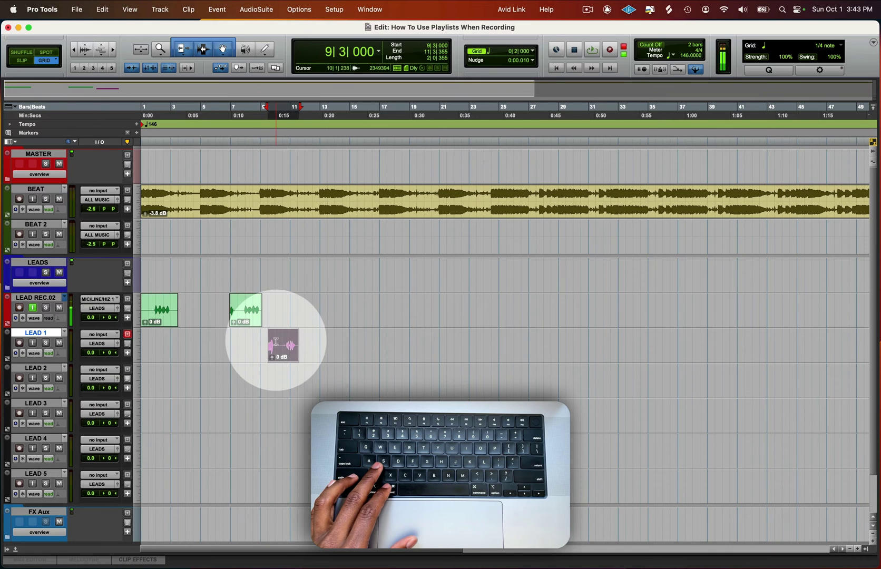
left_click_drag(276, 341, 253, 345)
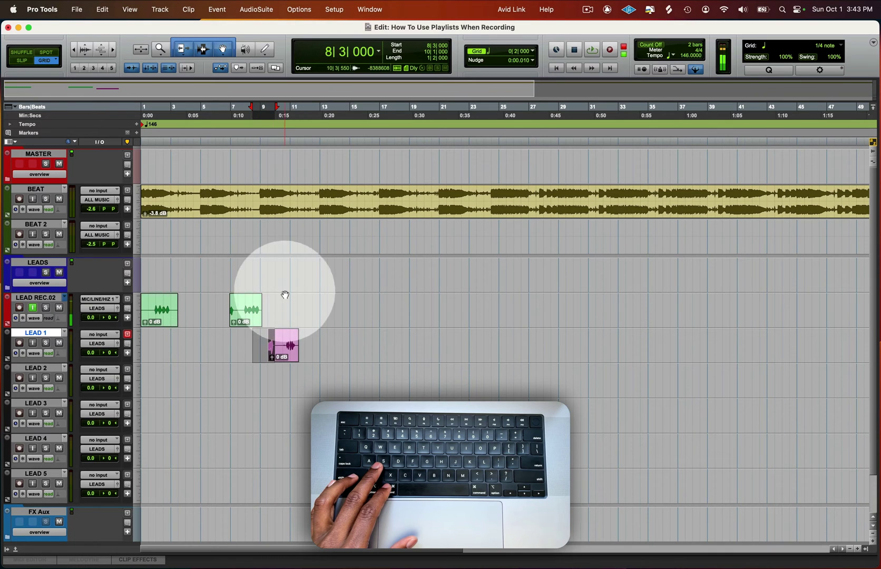
left_click(263, 272)
key("super+space")
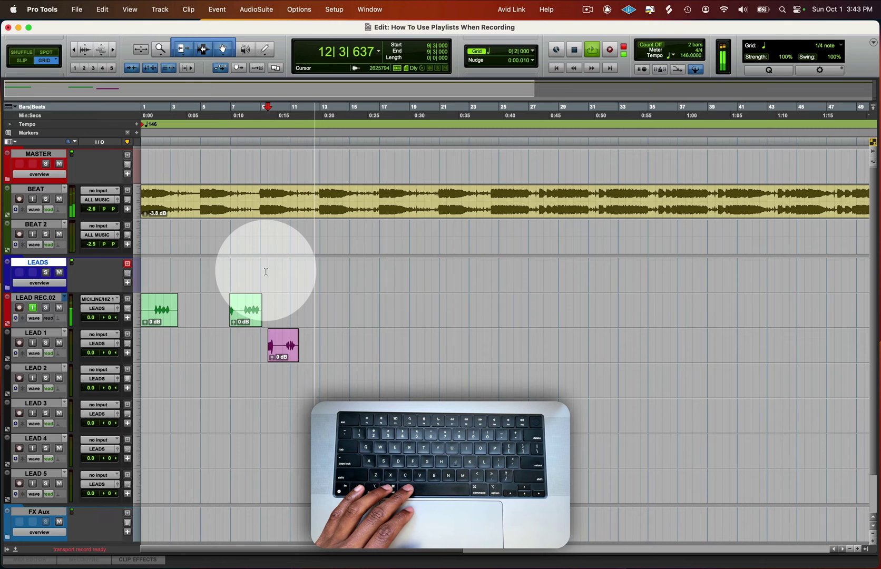
key("super+space")
key("space")
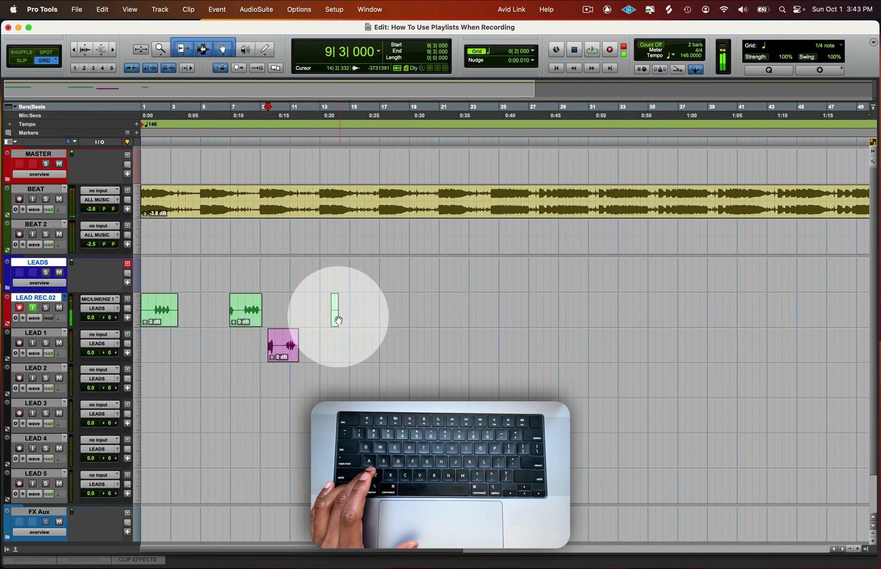
Put the short take on LEAD 2 extended to bar 9, and move the LEAD 1 clip onto new playlist LEAD REC.03
left_click_drag(338, 320, 335, 376, "ctrl")
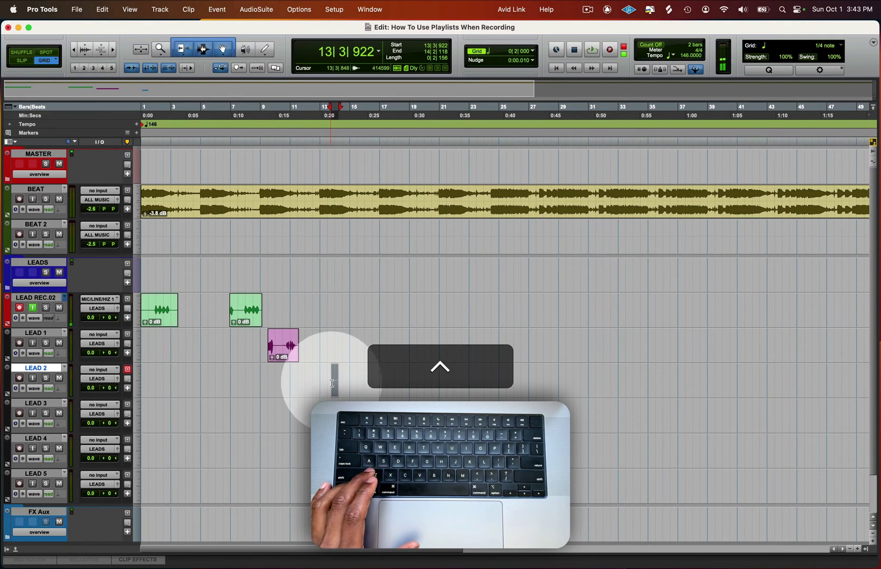
left_click(275, 294)
key("ctrl+backslash")
key("Return")
key("super+bracketright")
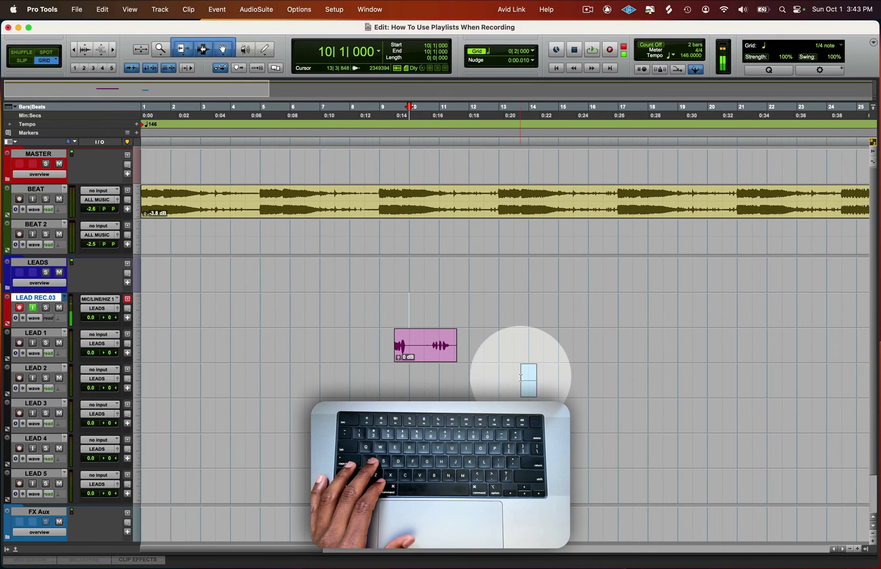
left_click_drag(520, 377, 380, 377)
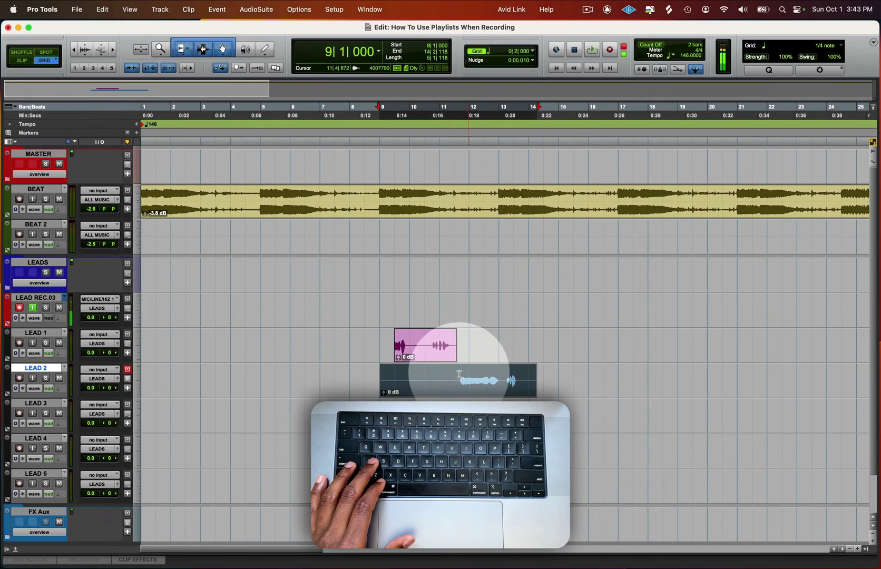
left_click(454, 375)
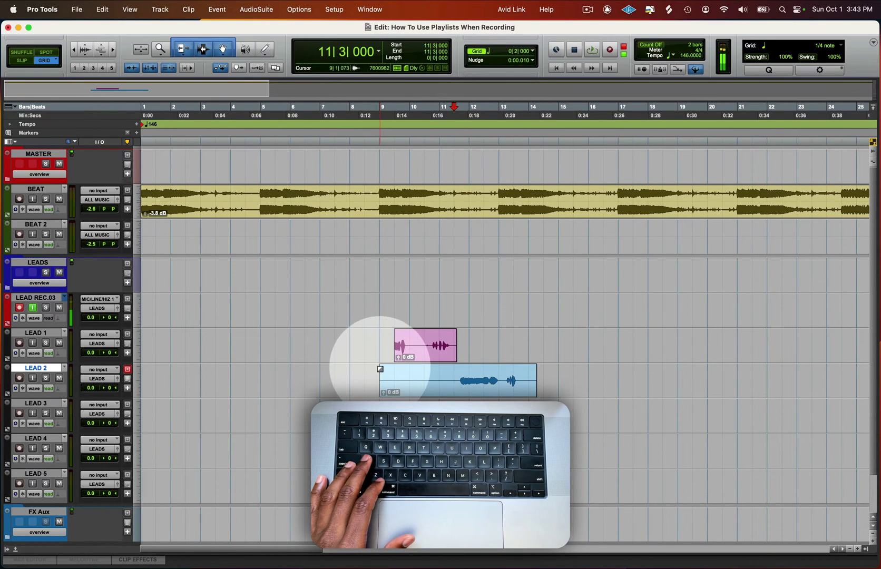
key("super+bracketleft")
left_click_drag(293, 346, 285, 315)
Create playlist LEAD REC.04 and move the LEAD 2 clip up onto it
left_click(285, 374)
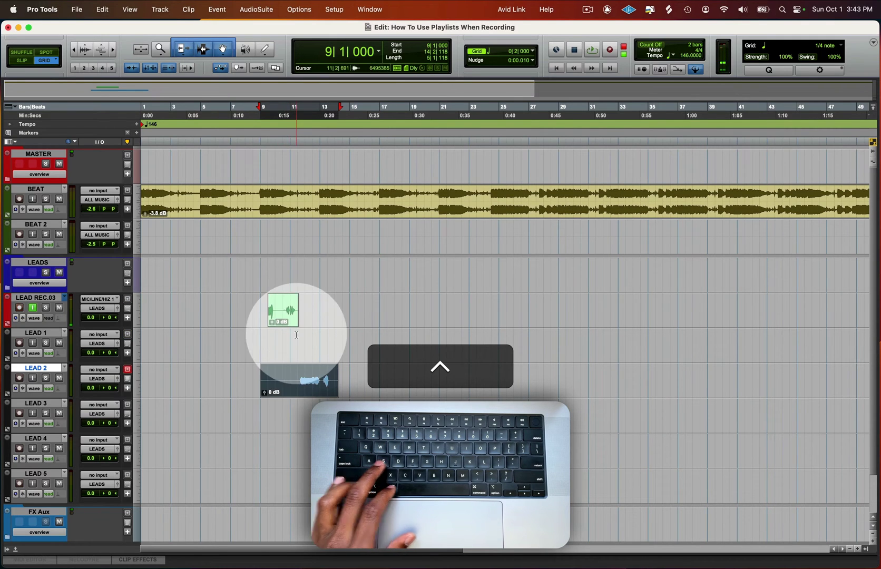
left_click(296, 306)
key("ctrl+backslash")
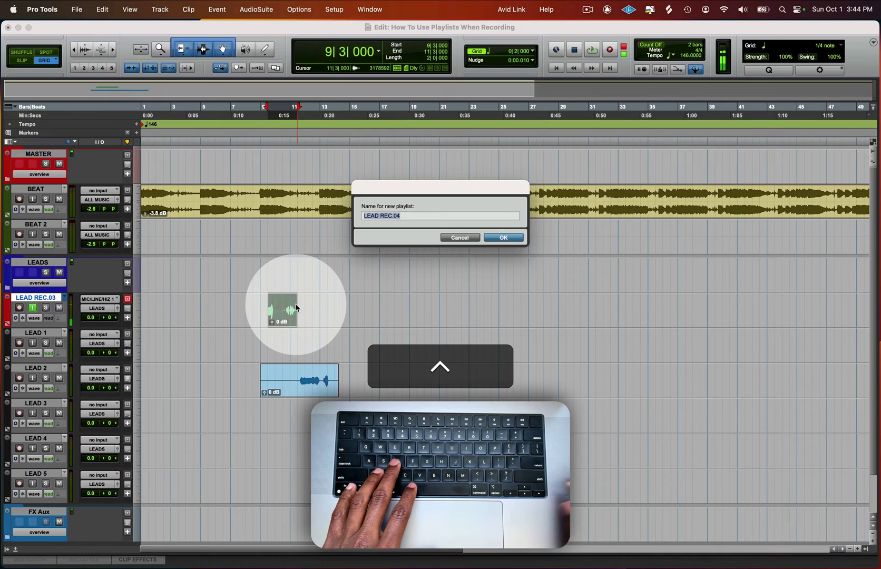
key("ctrl+Return")
left_click(295, 373)
left_click_drag(295, 373, 315, 305)
Create playlist LEAD REC.05 and set the recording start at bar 3
key("ctrl+backslash")
key("ctrl+Return")
left_click(234, 304)
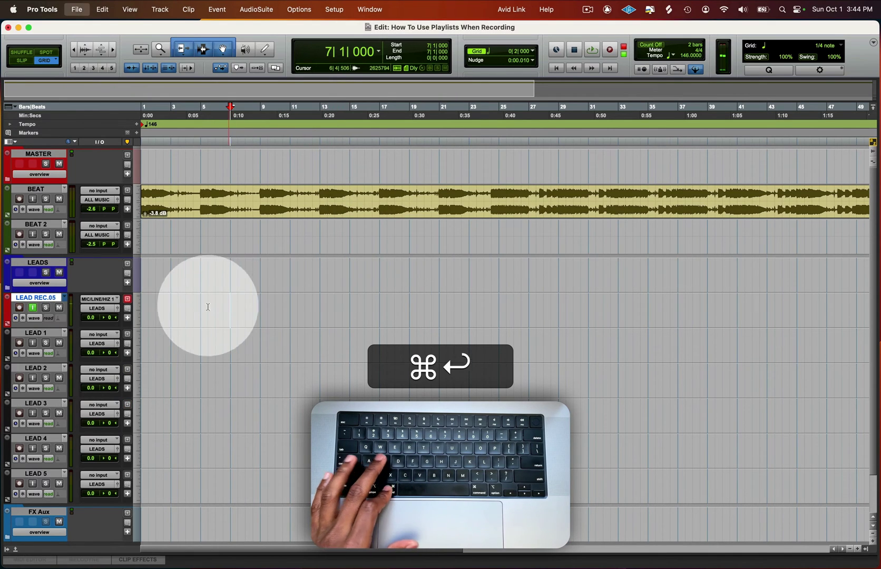
left_click(183, 305)
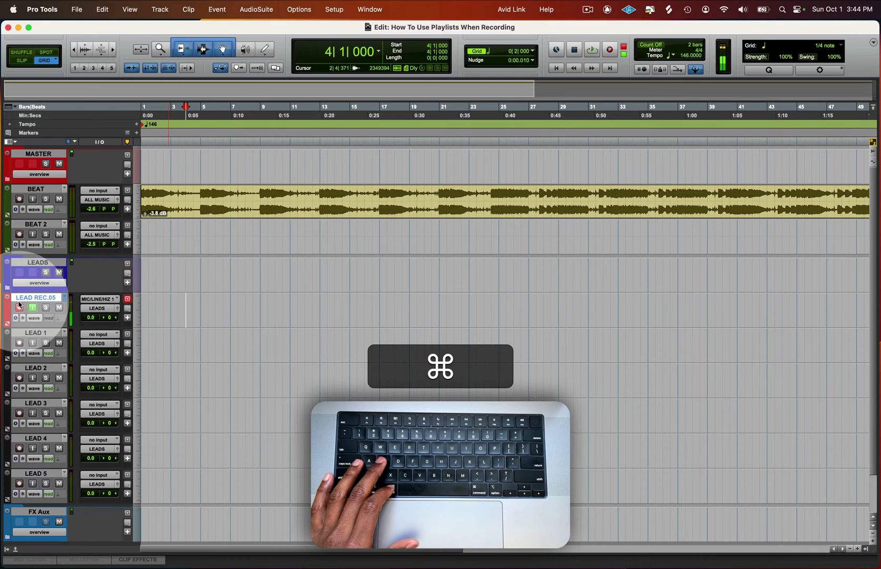
left_click(169, 305)
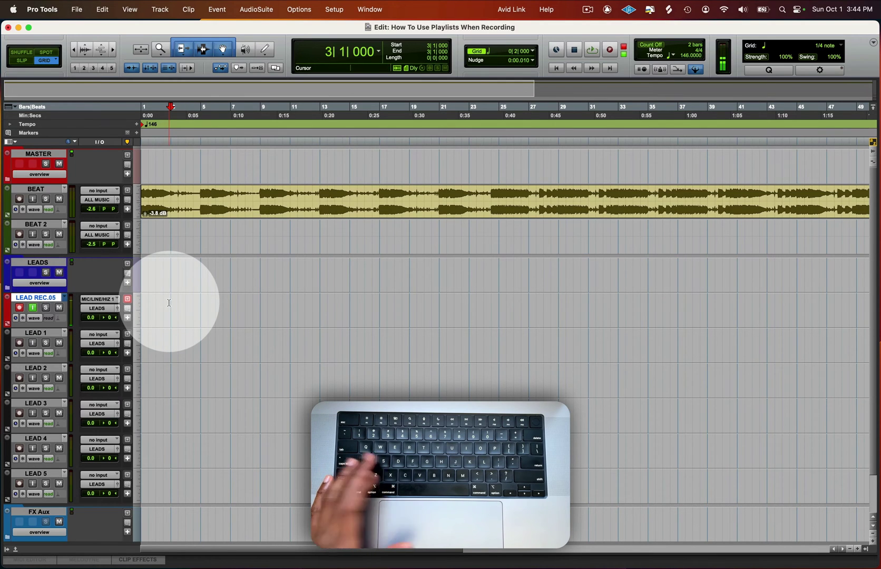
key("super")
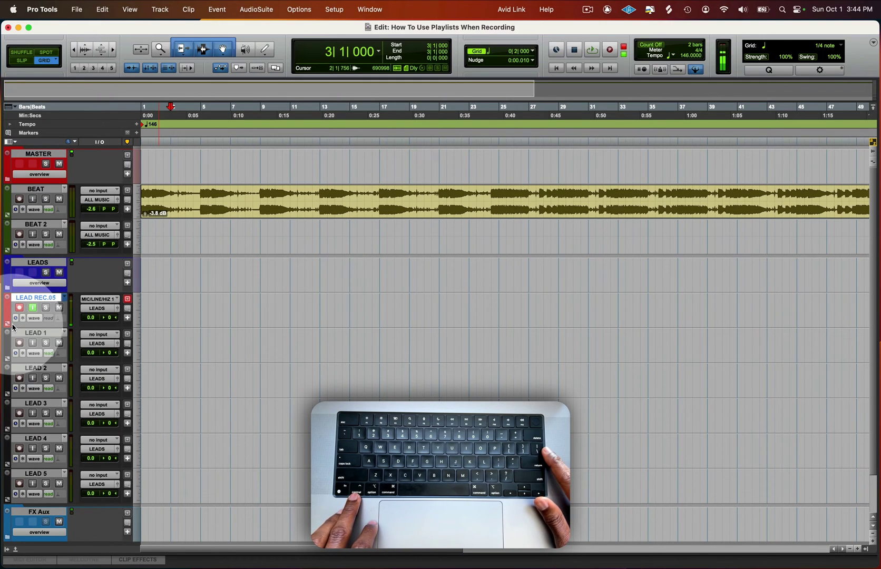
Start a new playlist named 'good take', then cancel it to stay on LEAD REC.05
key("ctrl+backslash")
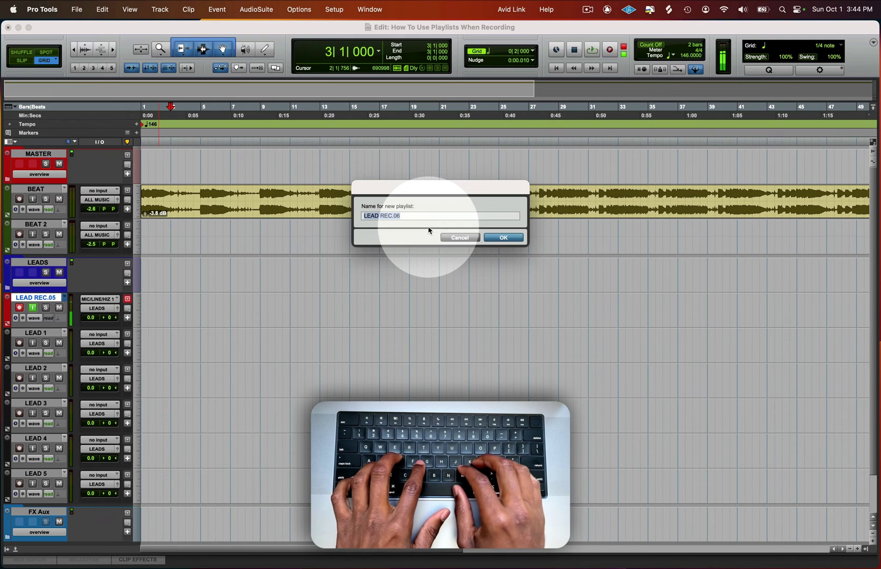
type("good take")
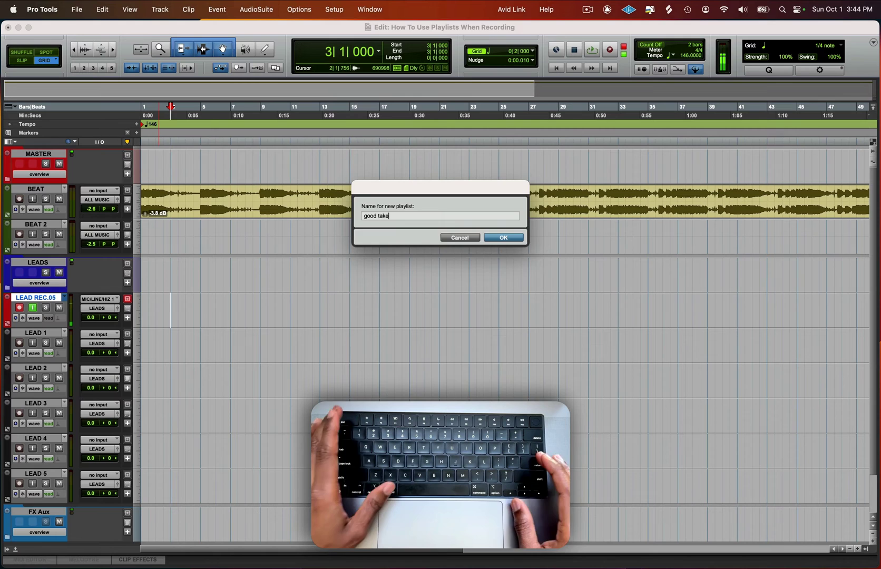
key("Return")
key("cmd+z")
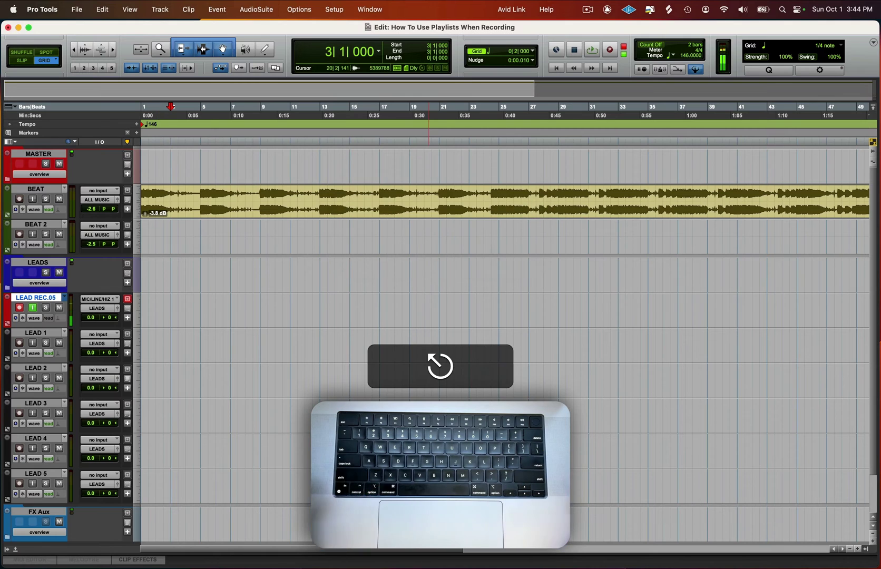
Record a take from bar 3 and move it down onto LEAD 1
left_click(428, 227)
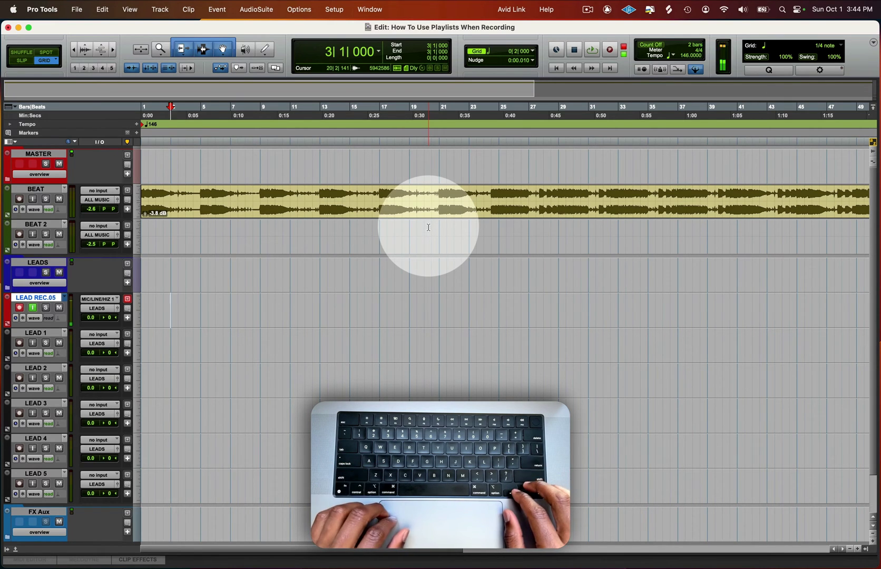
key("super+space")
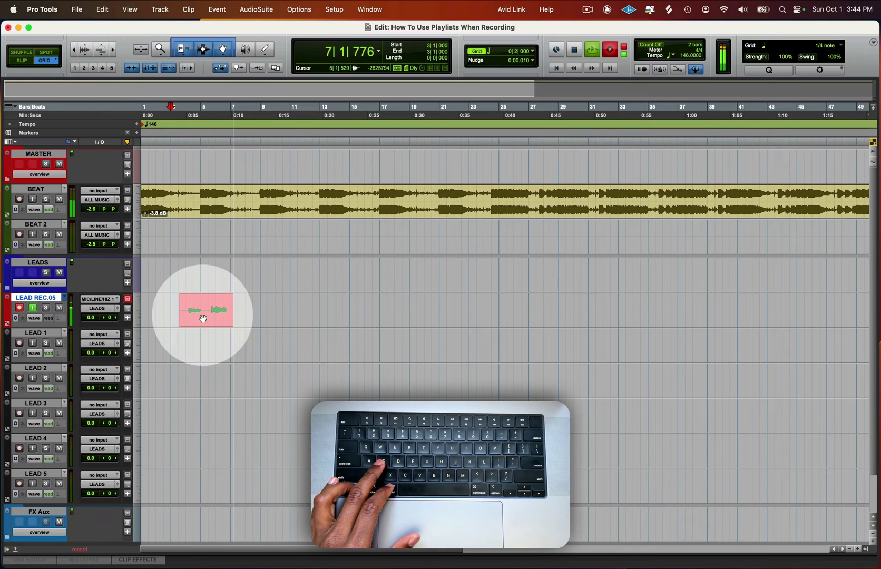
key("space")
left_click_drag(205, 315, 205, 345)
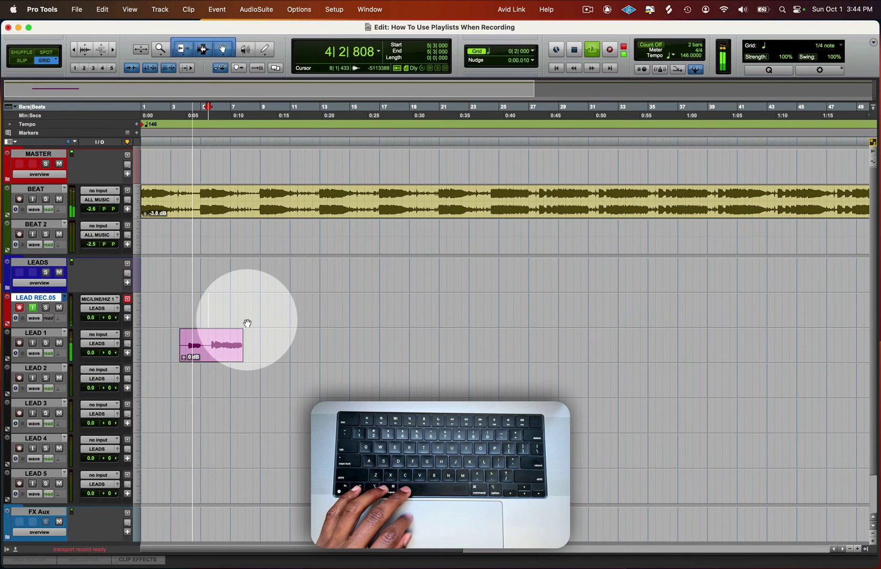
Record another take onto LEAD 2 and trim the LEAD 1 clip's start to bar 4
key("space")
key("space")
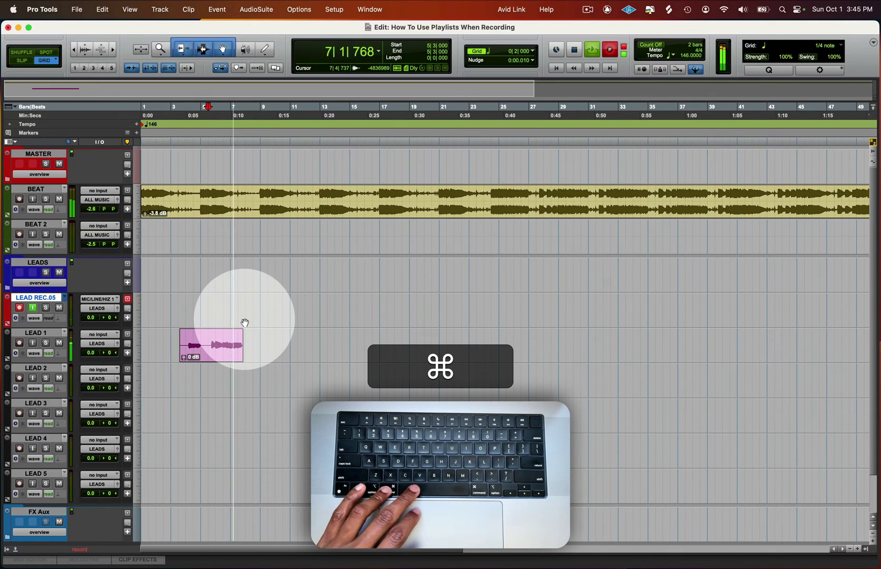
key("super+space")
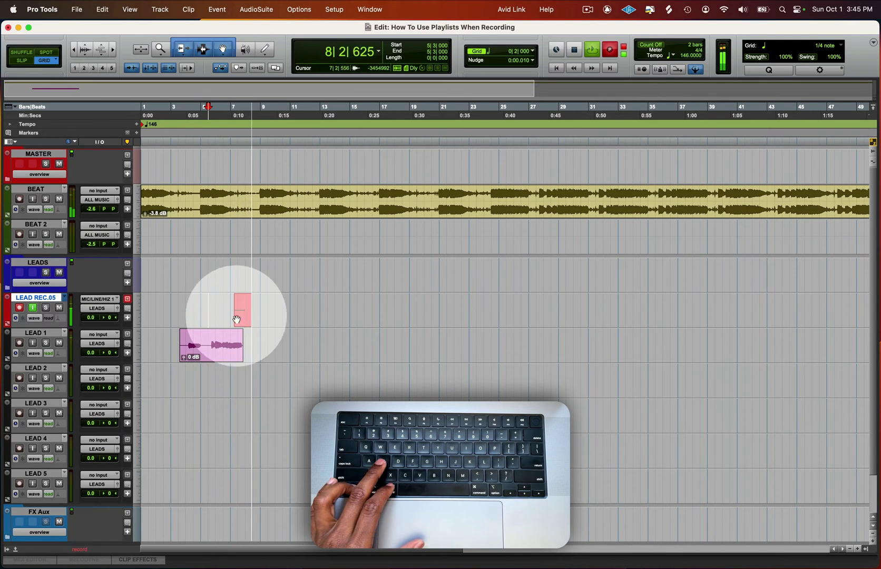
key("space")
left_click_drag(241, 323, 243, 368)
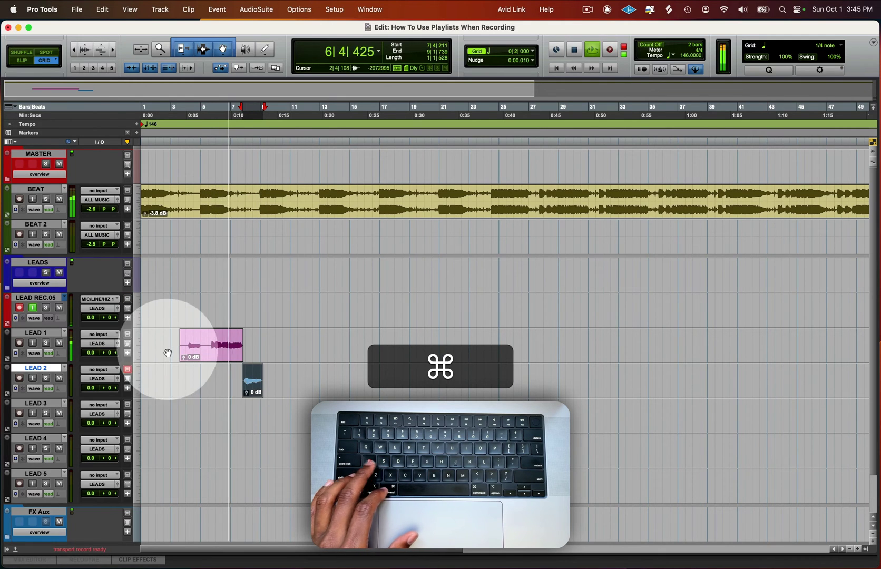
left_click(187, 357)
key("a")
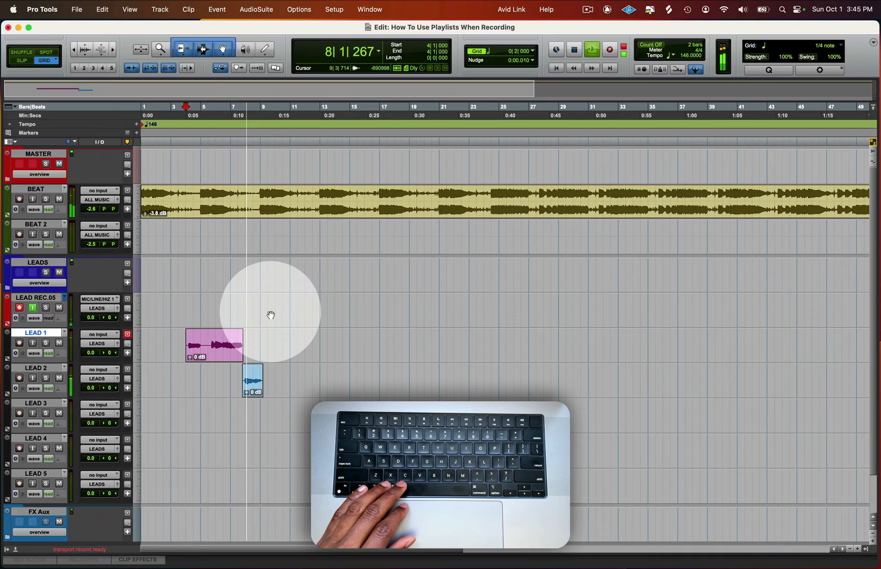
Record two more takes, moving one onto LEAD 1 and the other onto LEAD 2
key("super+space")
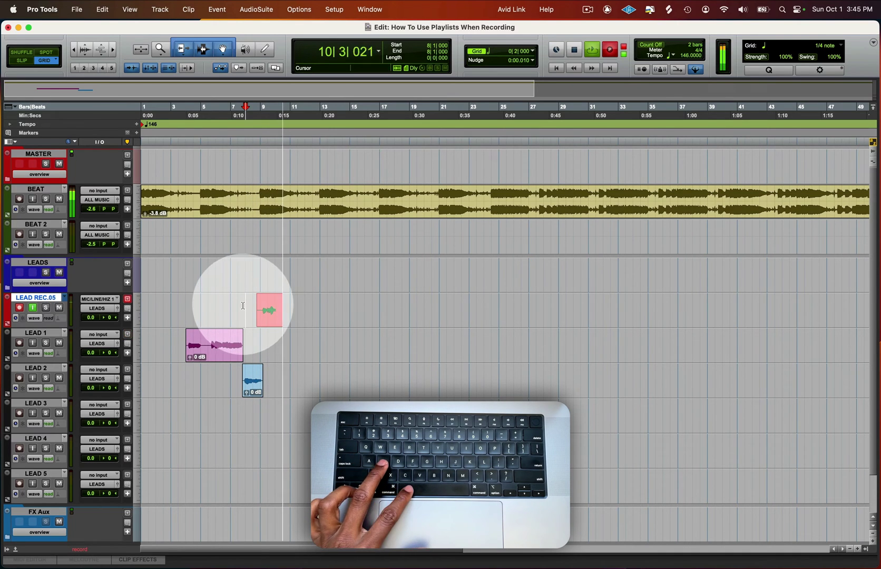
key("space")
left_click_drag(266, 318, 268, 340)
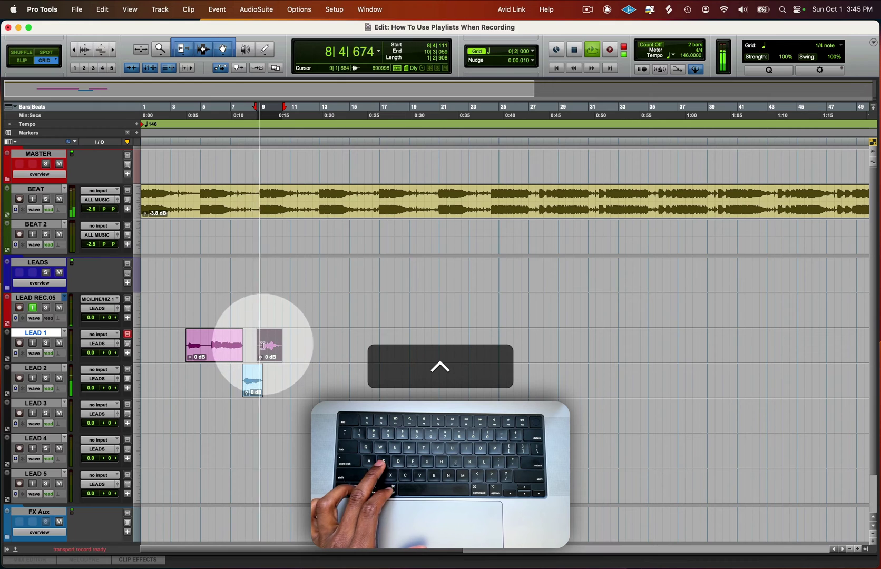
left_click(258, 307)
key("super+space")
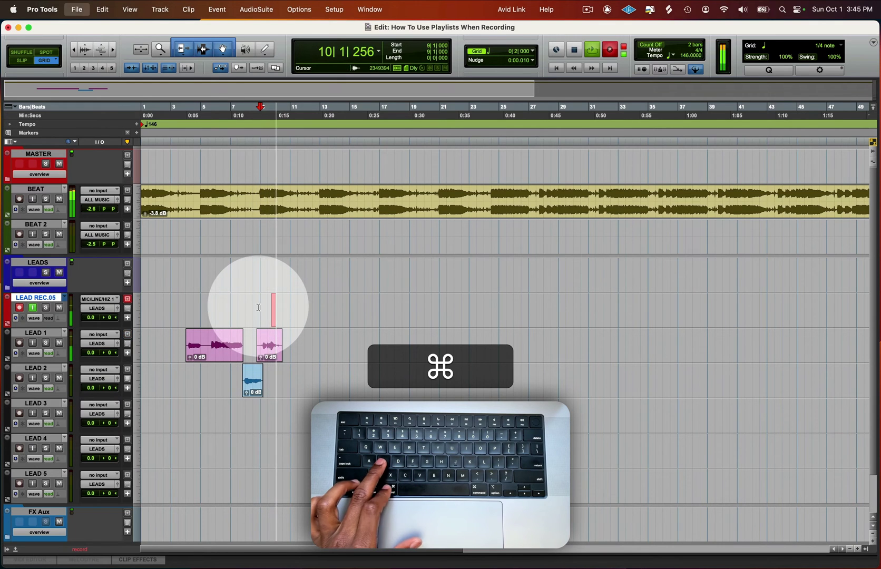
key("space")
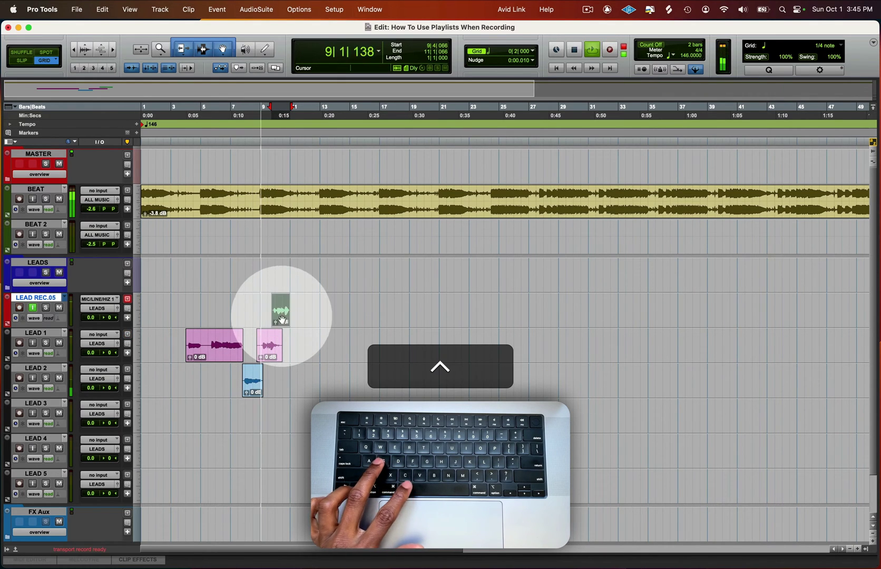
left_click_drag(275, 309, 273, 375)
Create playlist LEAD REC.06, record a take on it, and move it onto LEAD 1
left_click(268, 309)
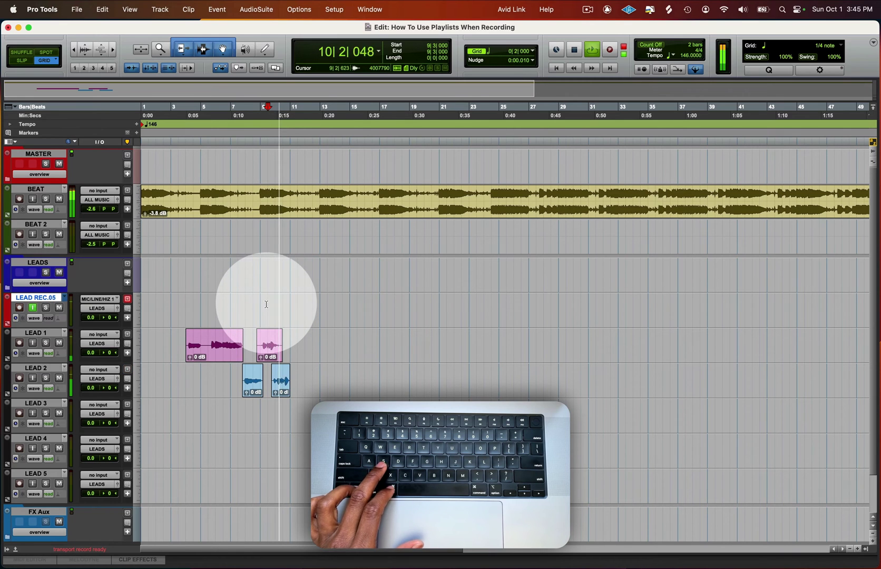
key("super+space")
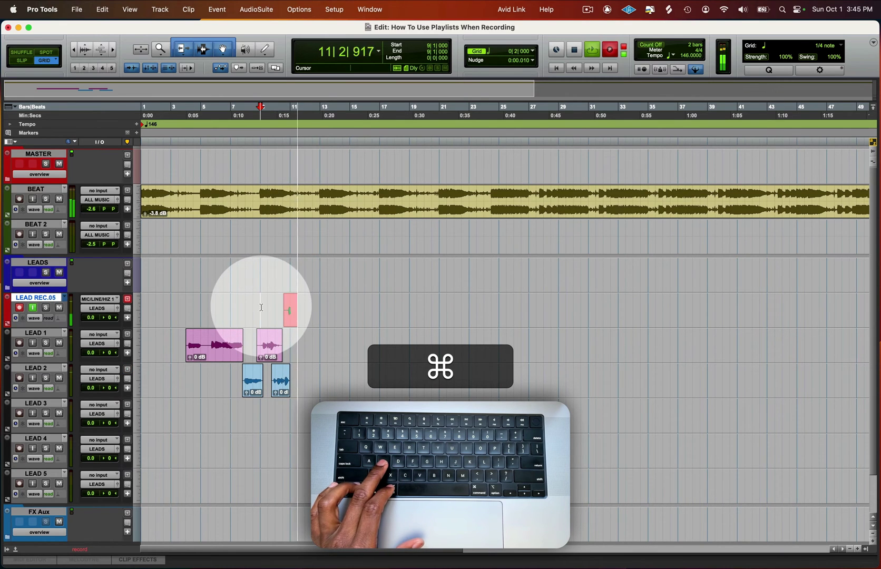
key("space")
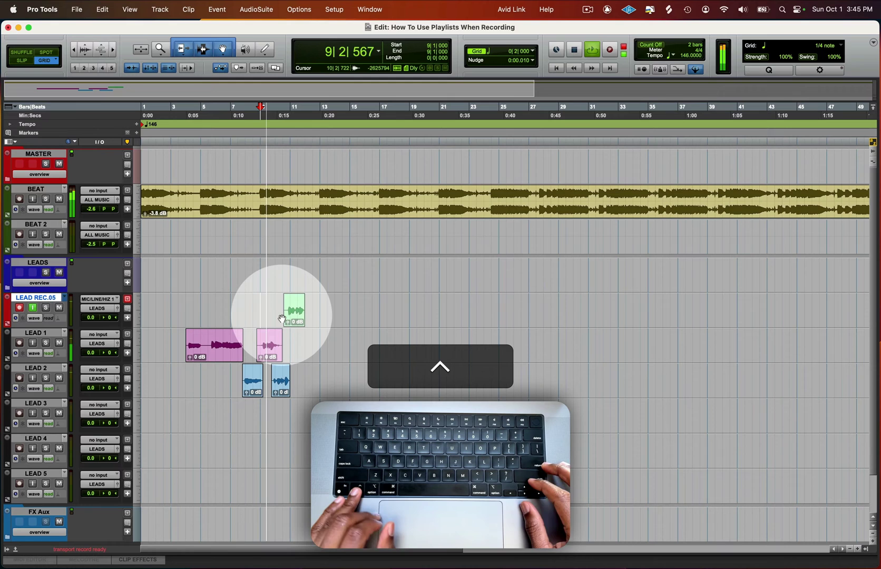
key("ctrl+backslash")
key("ctrl+Return")
key("cmd+Return")
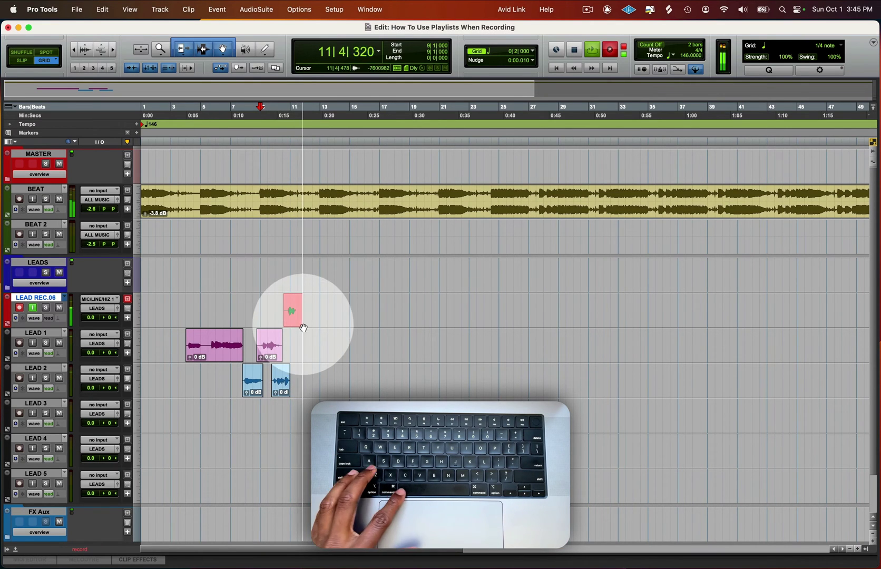
key("space")
left_click_drag(299, 326, 327, 348)
left_click(216, 375)
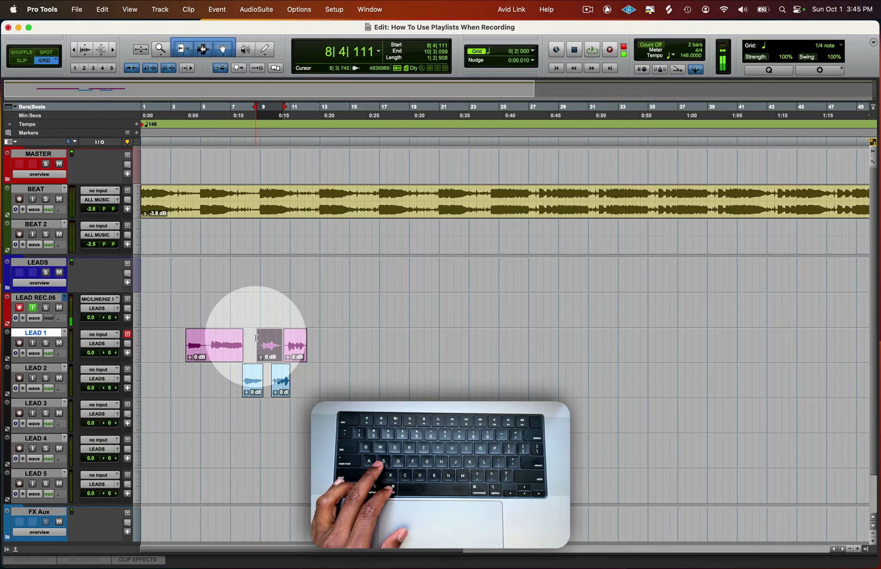
key("ctrl")
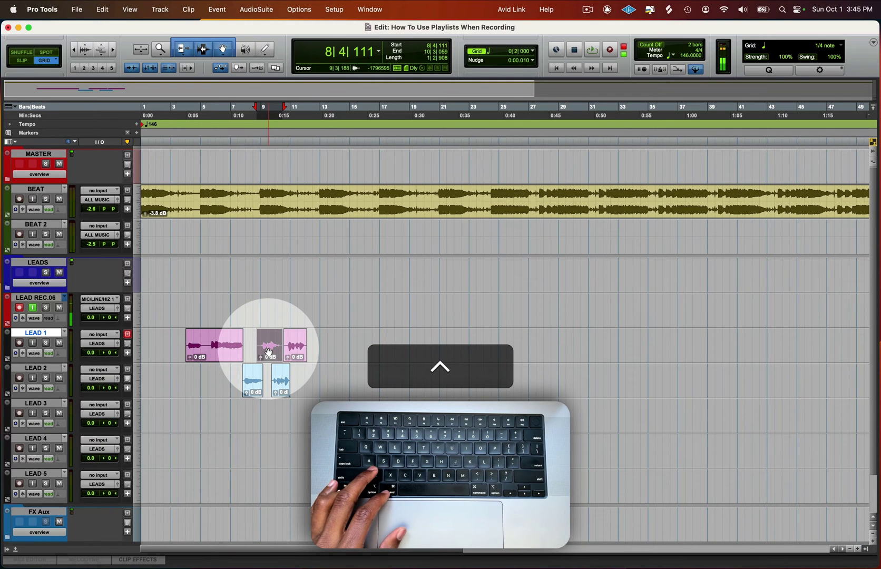
left_click_drag(269, 352, 271, 416)
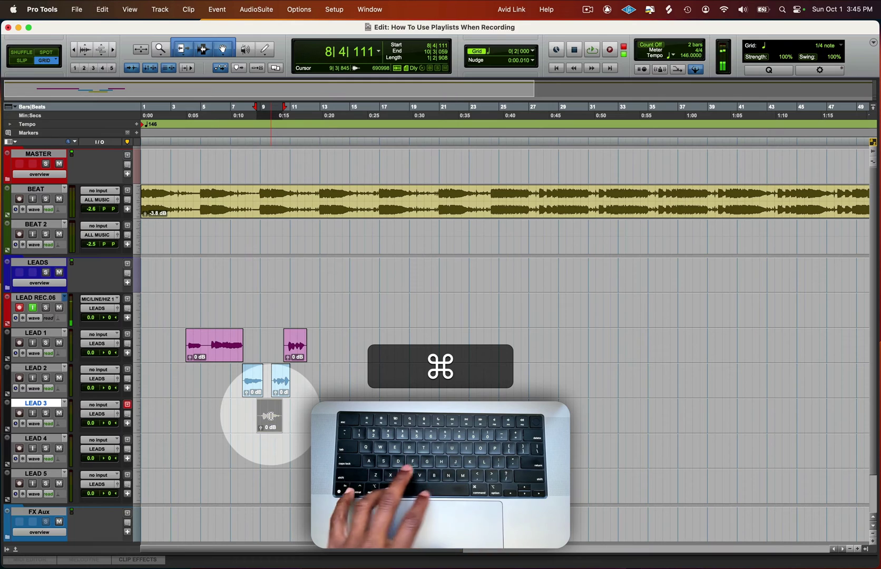
left_click(288, 418)
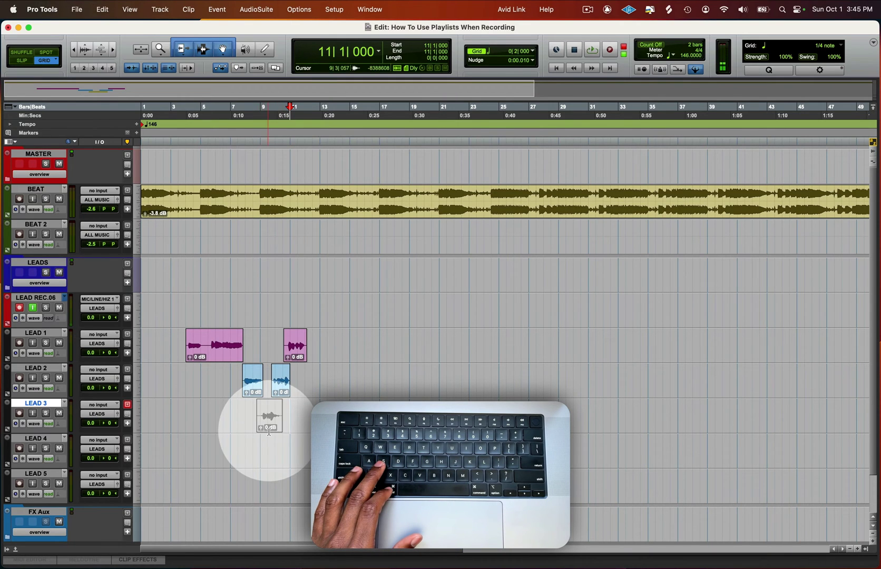
left_click_drag(311, 307, 228, 306)
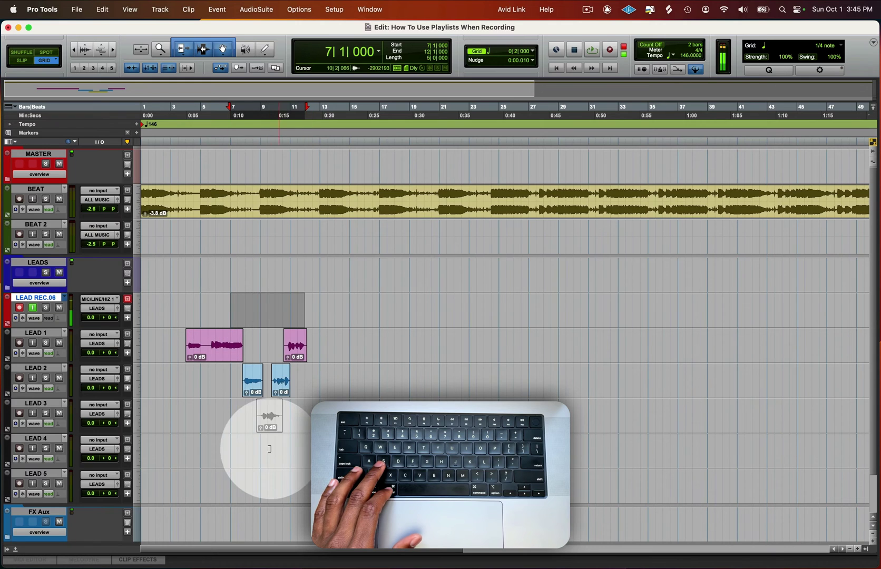
left_click(266, 422)
left_click_drag(275, 392, 275, 346)
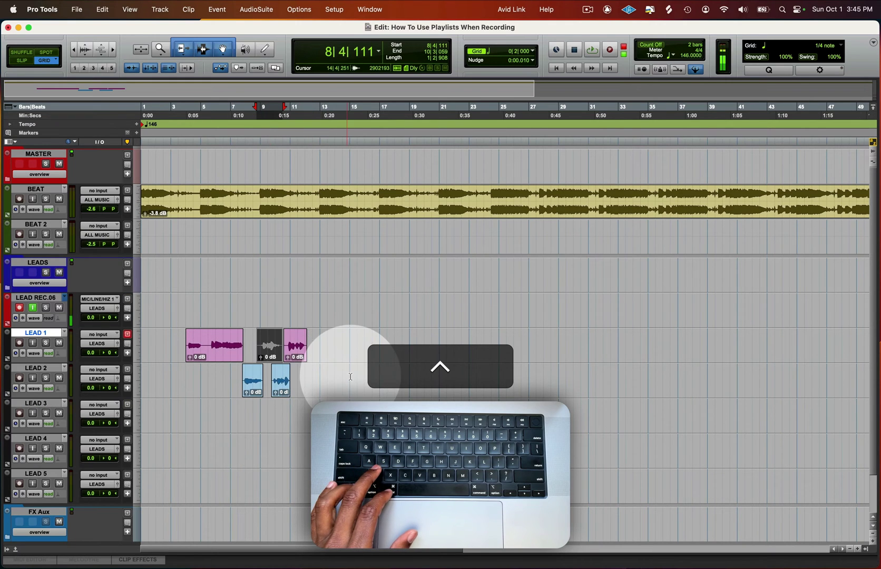
key("super+z")
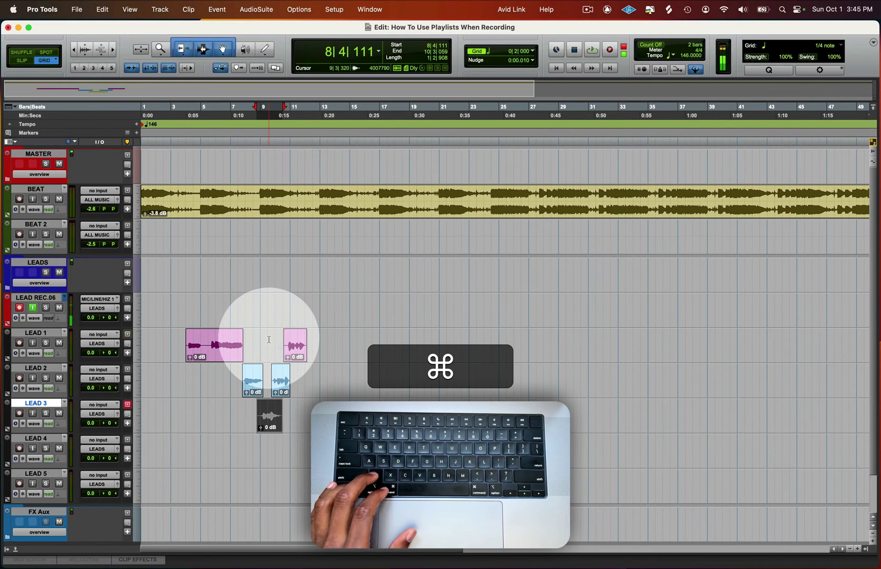
left_click(233, 302)
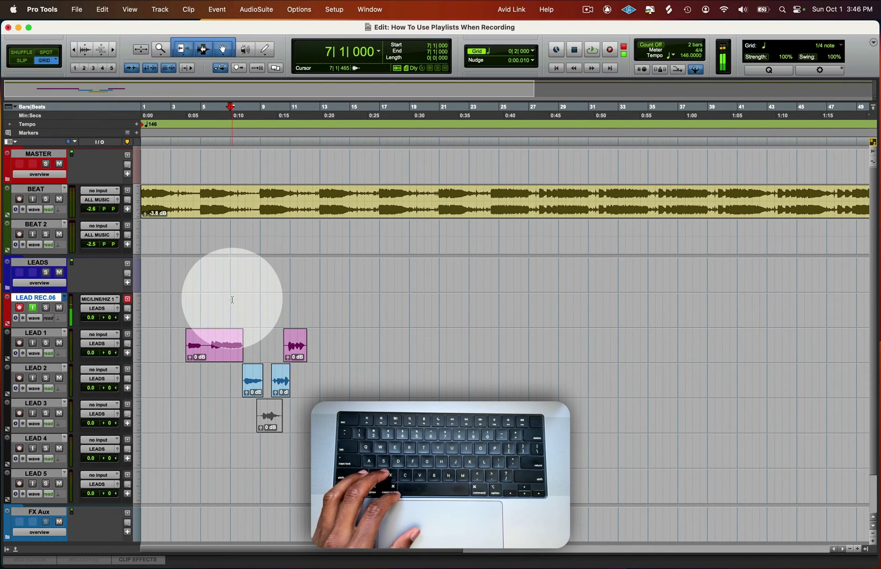
left_click(265, 419)
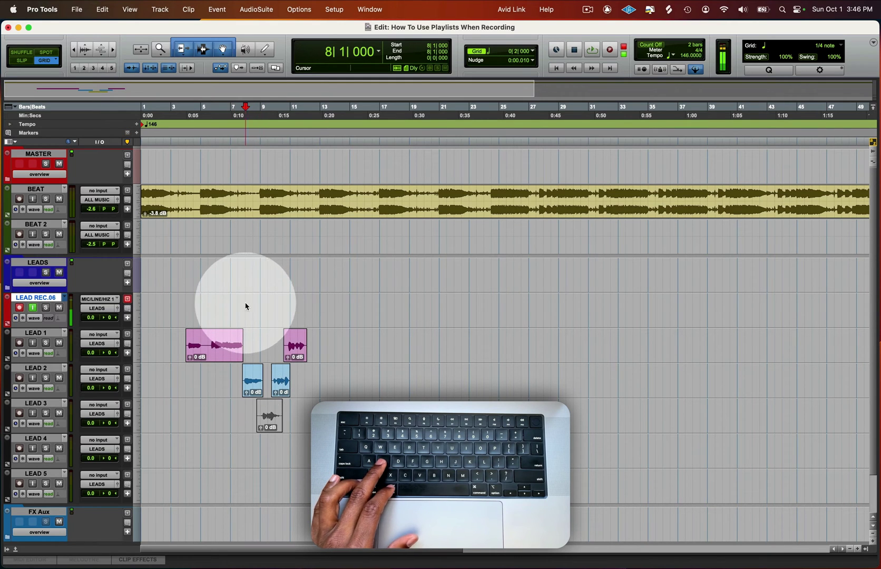
Record a short take near bar 9 on LEAD 1, then select the grey LEAD 3 clip
key("super+space")
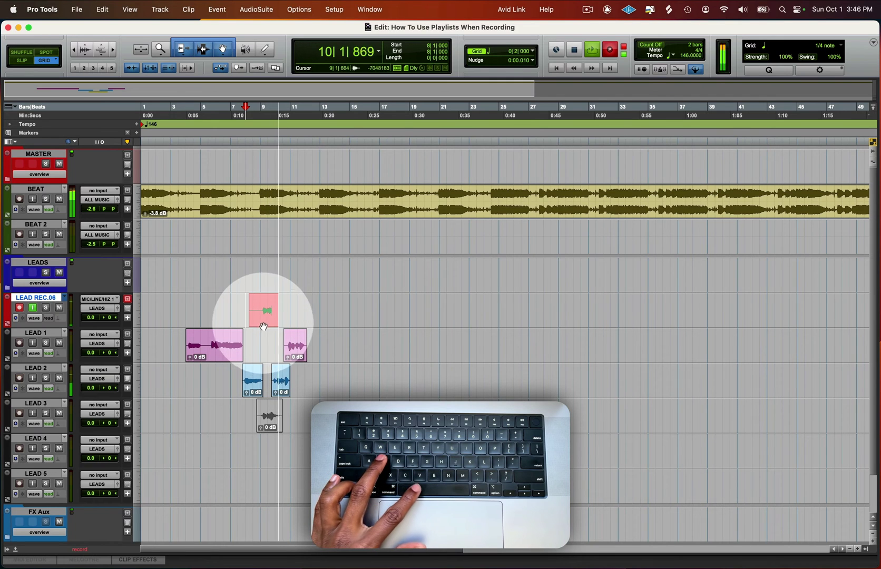
key("ctrl+space")
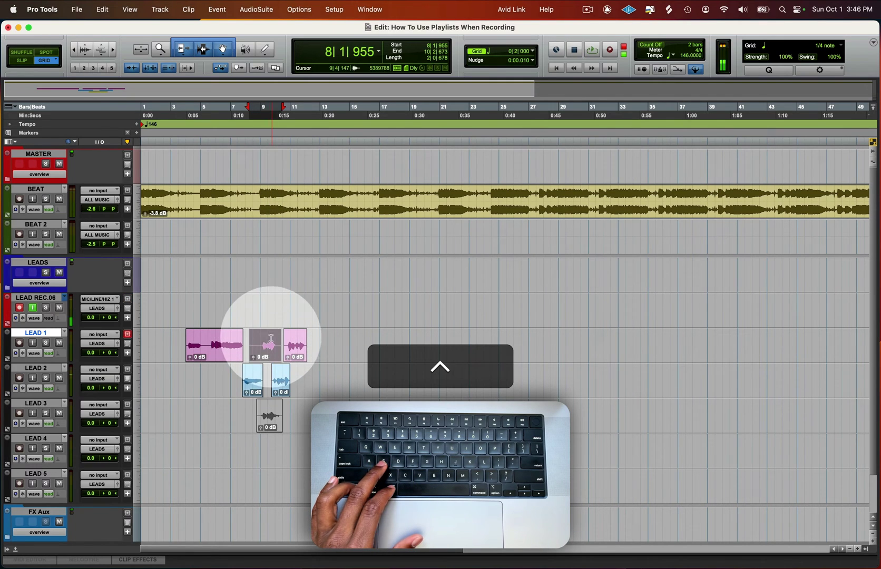
left_click(276, 347)
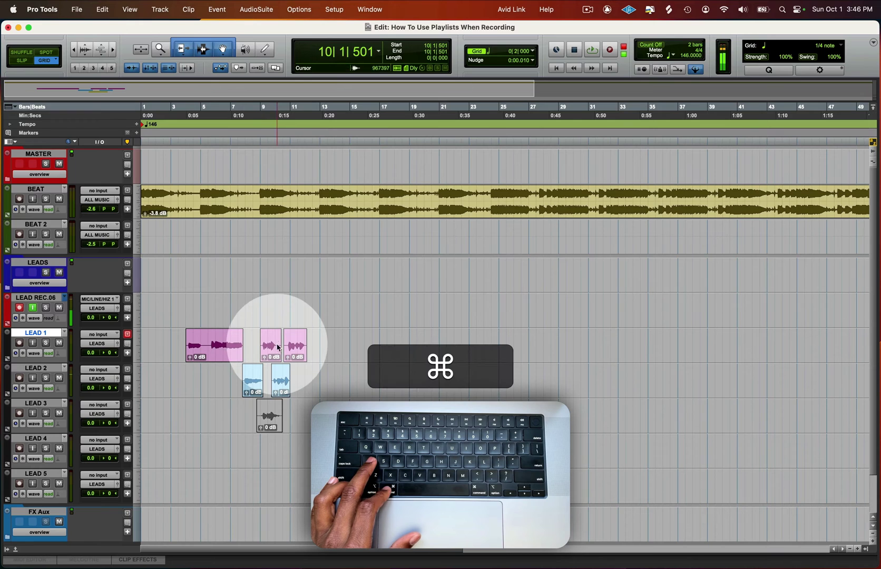
left_click(269, 416)
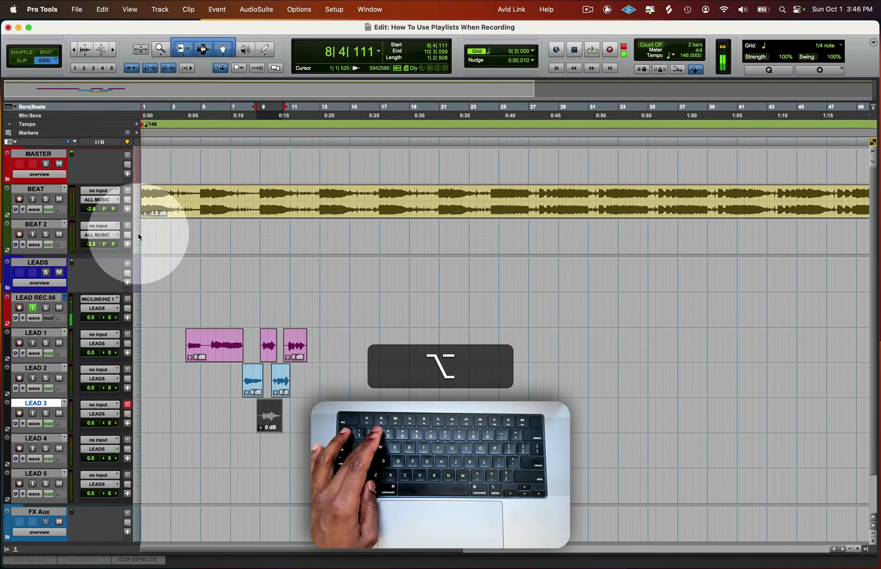
Switch to Slip mode with Option+2 and test-move the grey LEAD 3 clip, leaving it in place
key("alt+2")
mouse_move(255, 413)
left_mouse_down()
mouse_move(280, 428)
mouse_move(239, 467)
mouse_move(275, 485)
mouse_move(262, 482)
mouse_move(271, 417)
left_mouse_up()
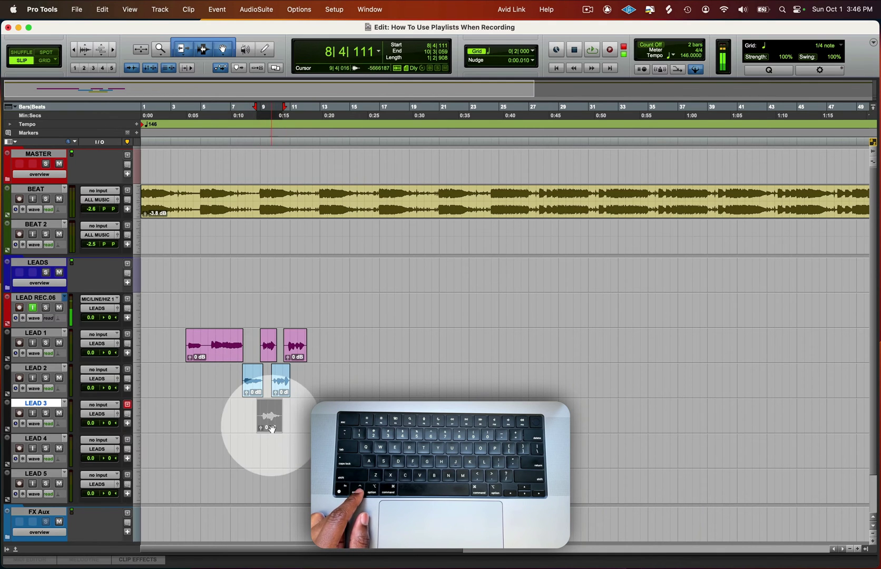
key("ctrl")
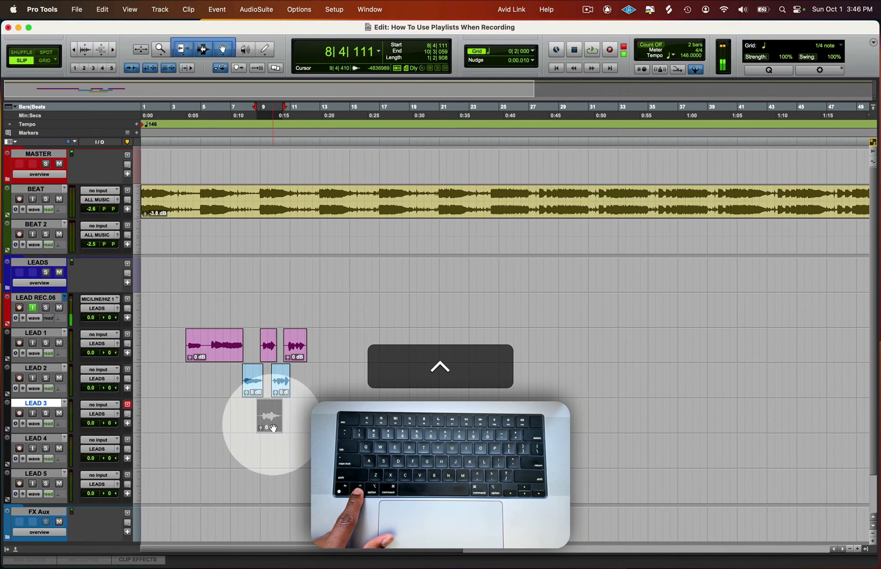
left_click(272, 424, "ctrl")
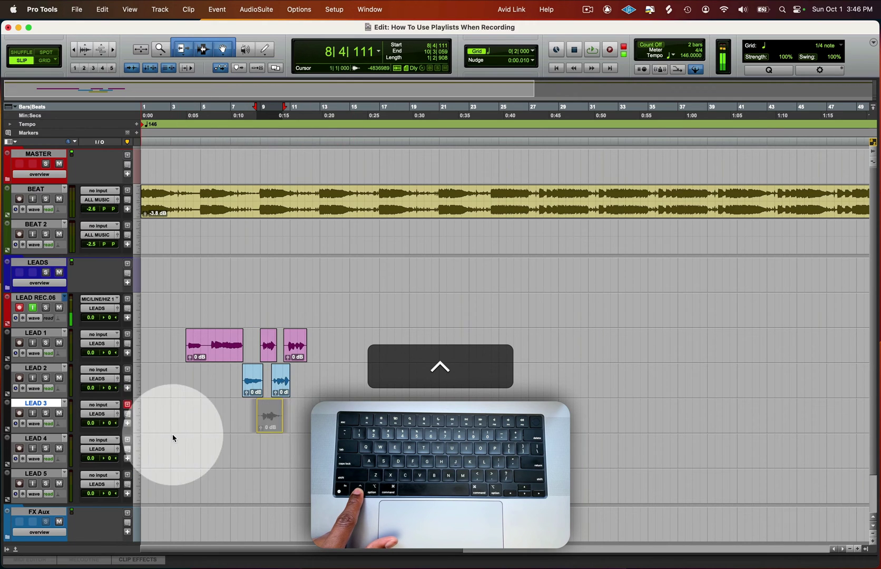
mouse_move(270, 422)
left_mouse_down()
mouse_move(271, 457)
mouse_move(282, 318)
mouse_move(258, 414)
left_mouse_up()
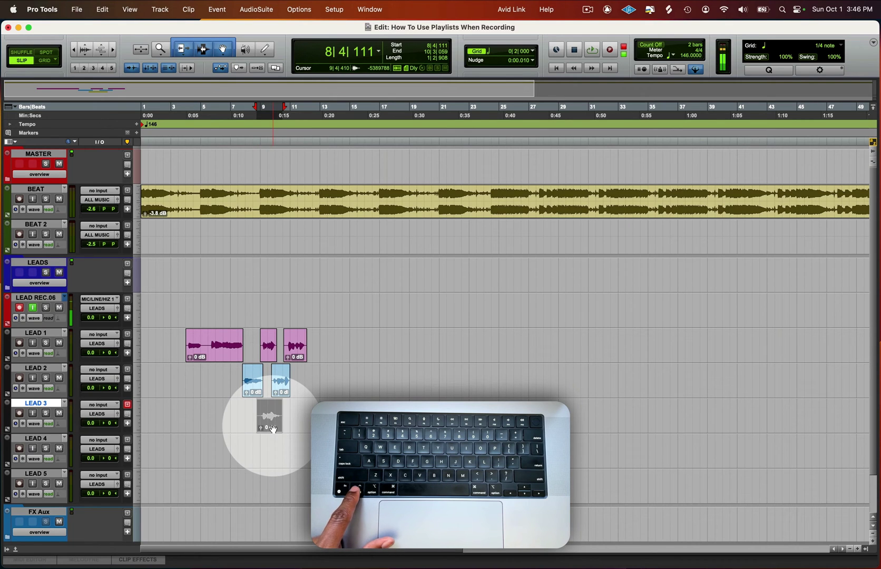
key("ctrl")
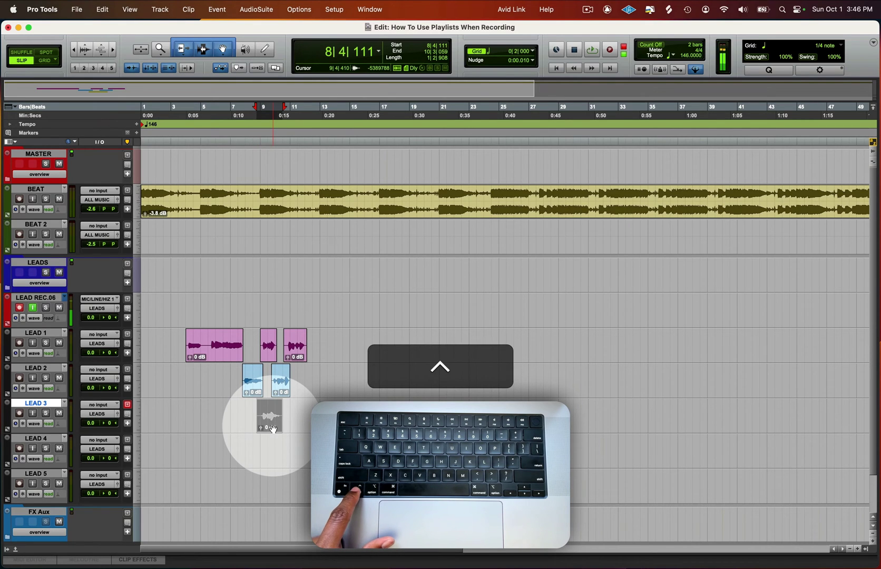
Move the grey clip onto LEAD 4 and spot it to its original time stamp 8|4|111
left_click_drag(273, 430, 257, 455)
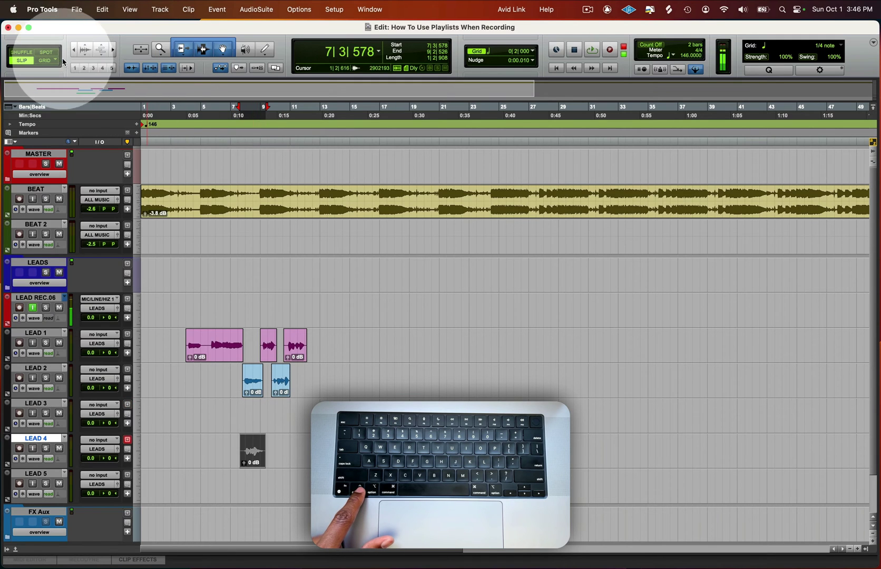
left_click(257, 462)
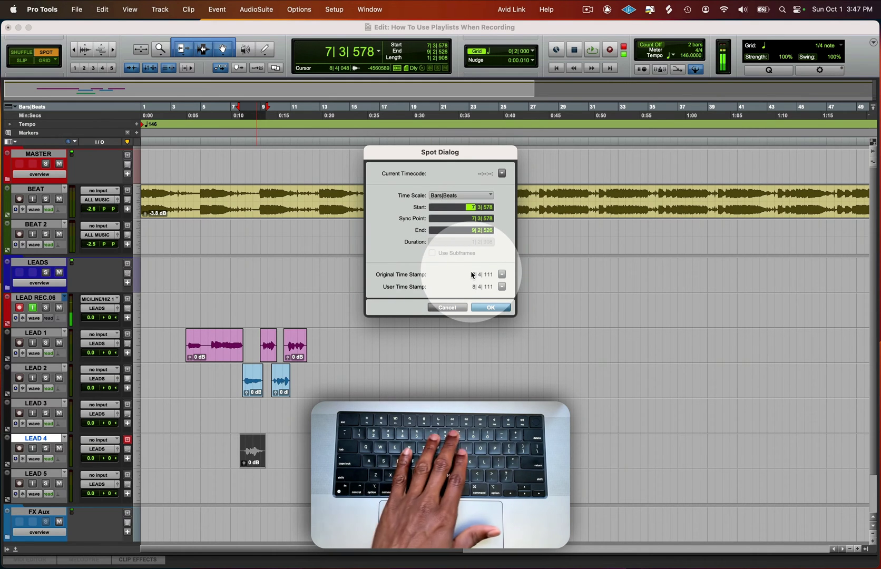
left_click(501, 275)
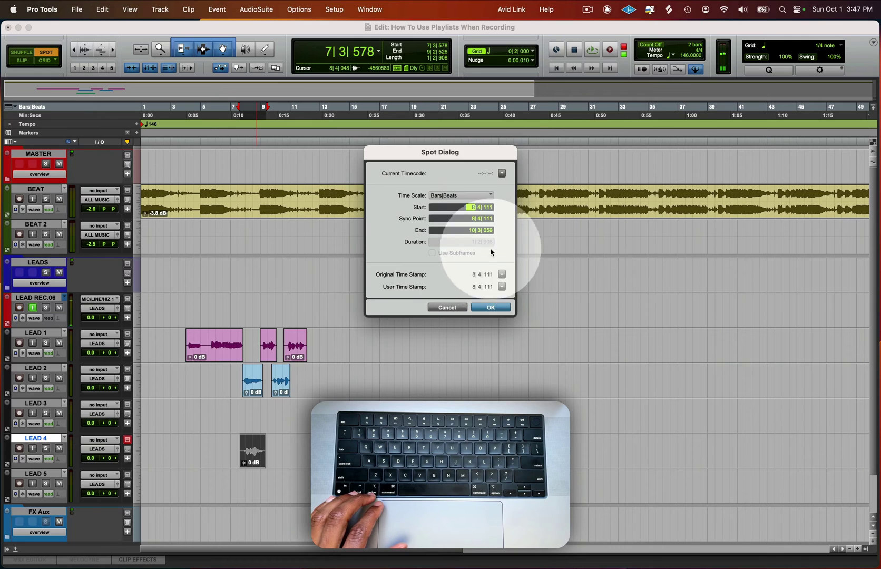
left_click(491, 307)
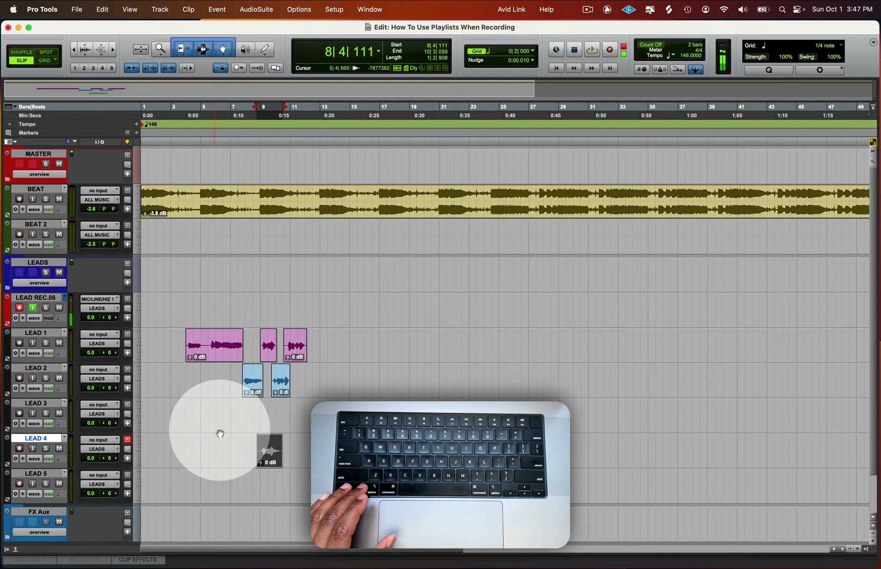
Move the grey clip from LEAD 4 straight up onto LEAD REC.06
left_click(267, 357)
left_click(269, 467)
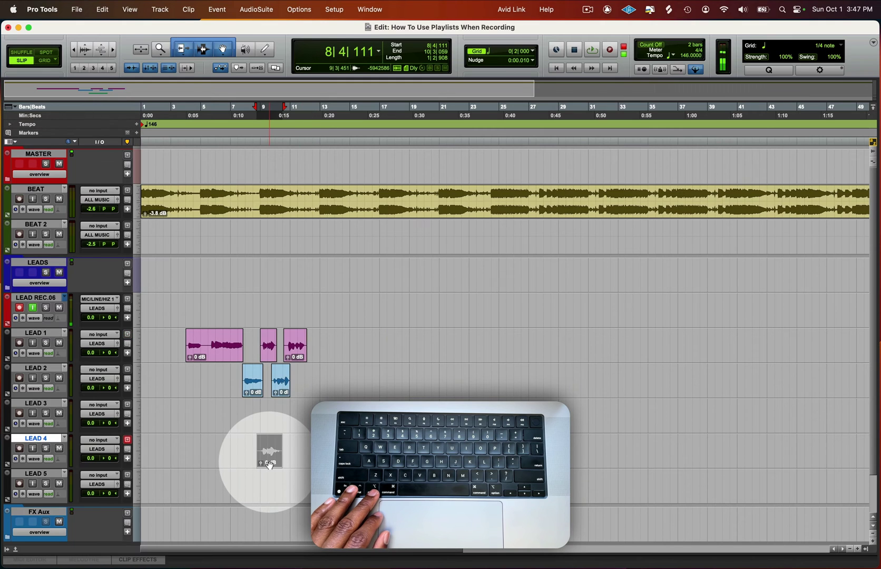
left_click_drag(269, 465, 253, 304)
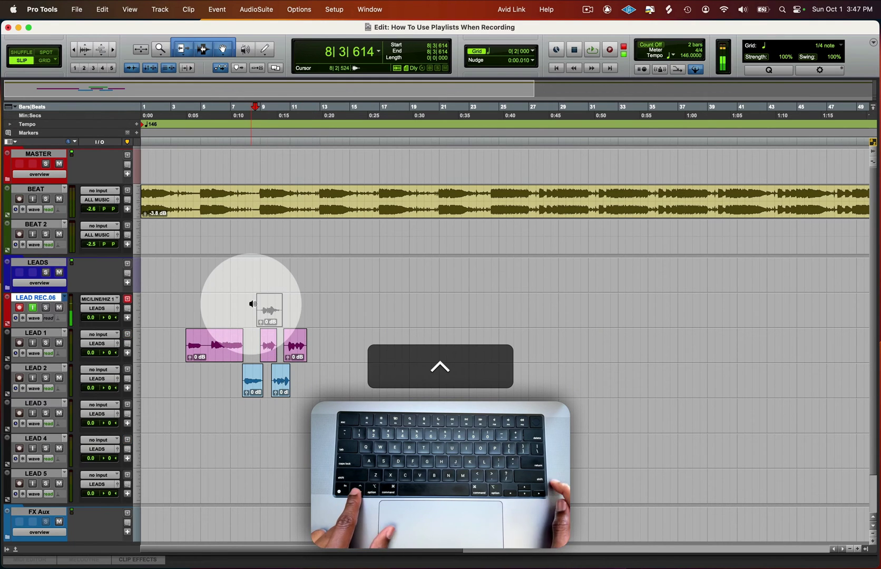
Create new playlist LEAD REC.07 and place the edit point on it
key("ctrl+backslash")
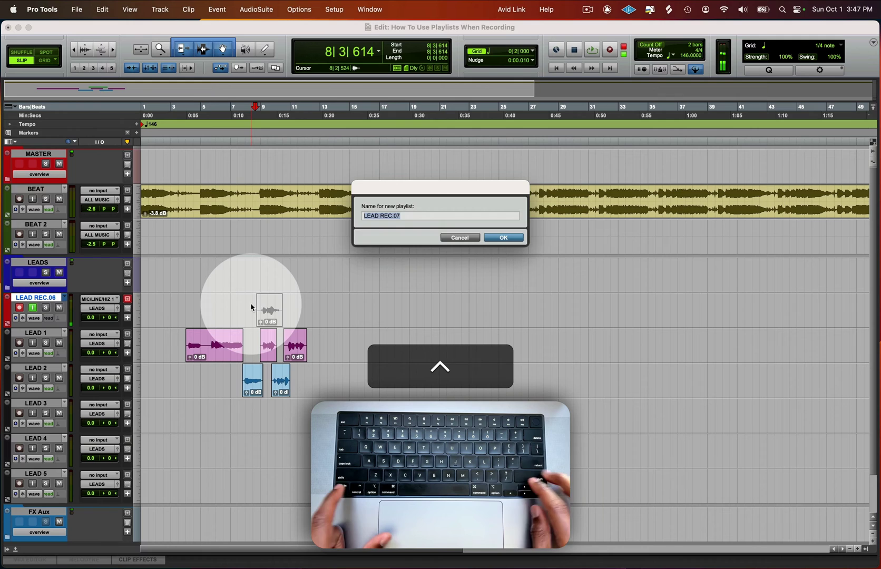
key("Return")
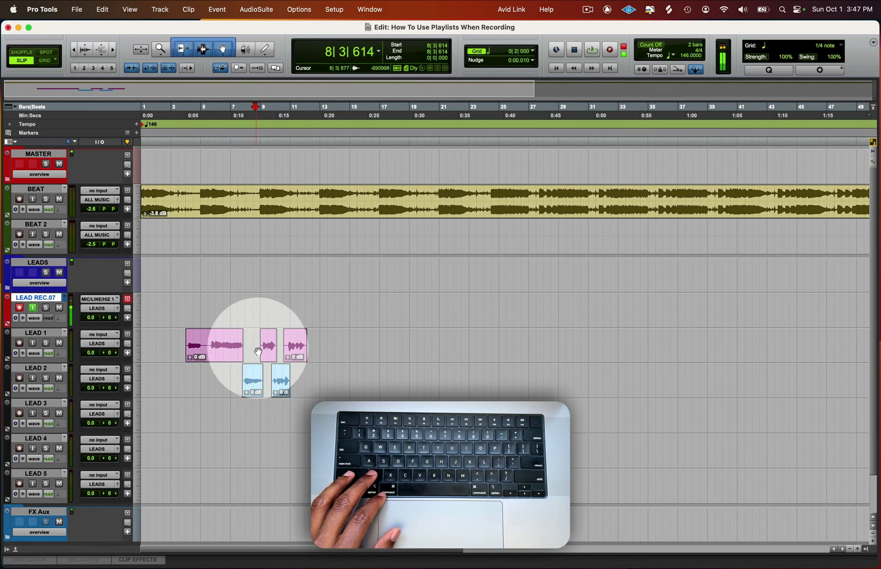
left_click(256, 303)
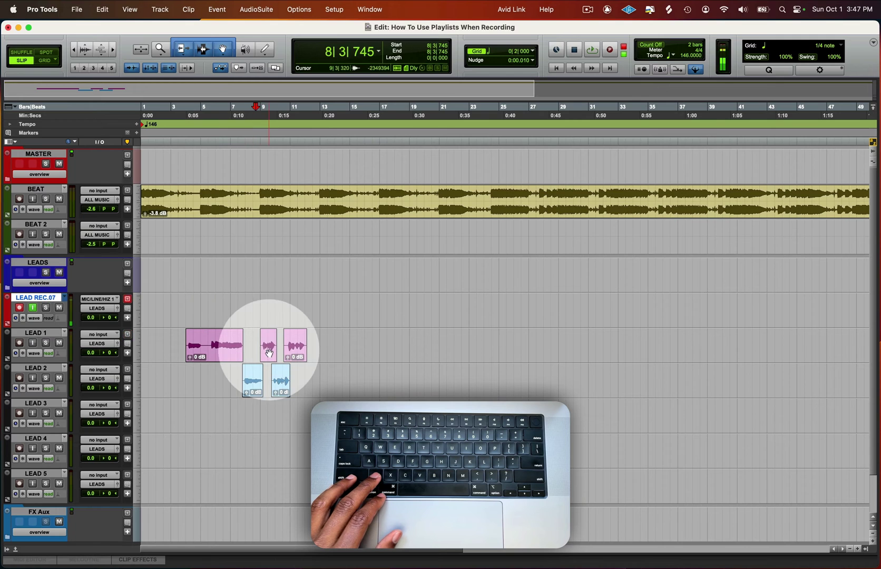
left_click(255, 308)
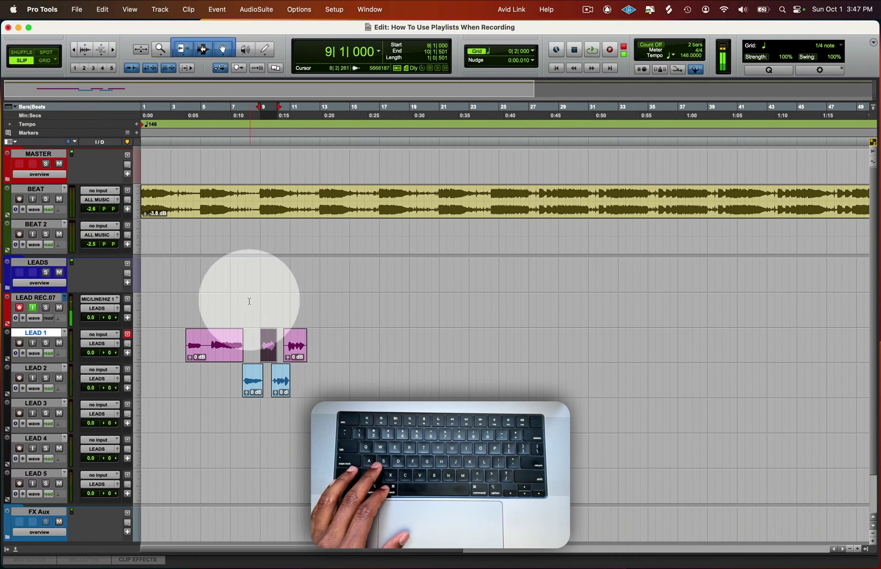
left_click(221, 301)
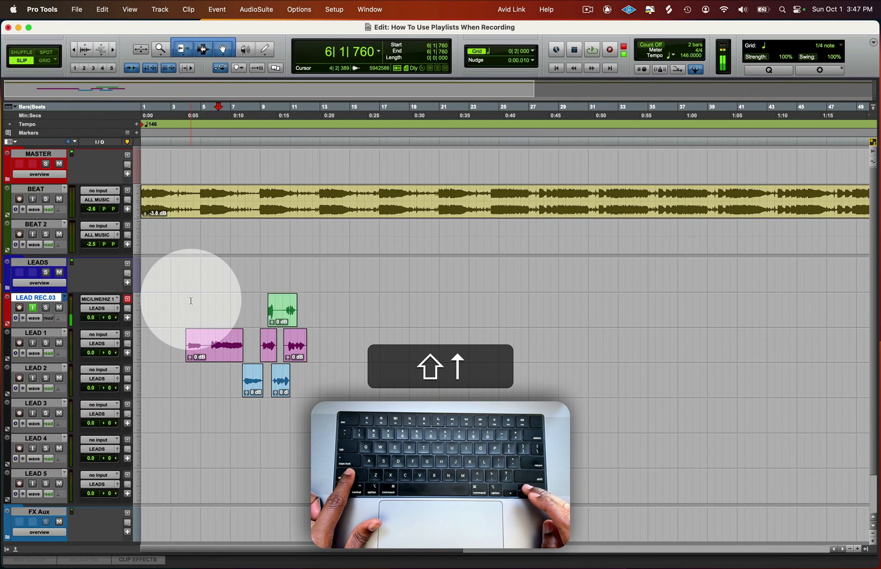
Browse the record track's playlists as lanes, then return to waveform view on LEAD REC.06
key("shift+Down")
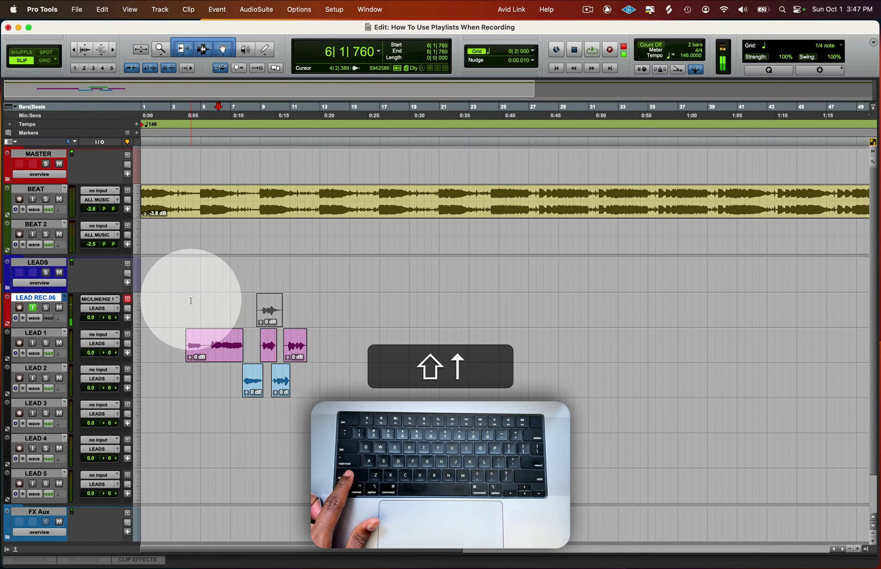
left_click(38, 319)
left_click(51, 284)
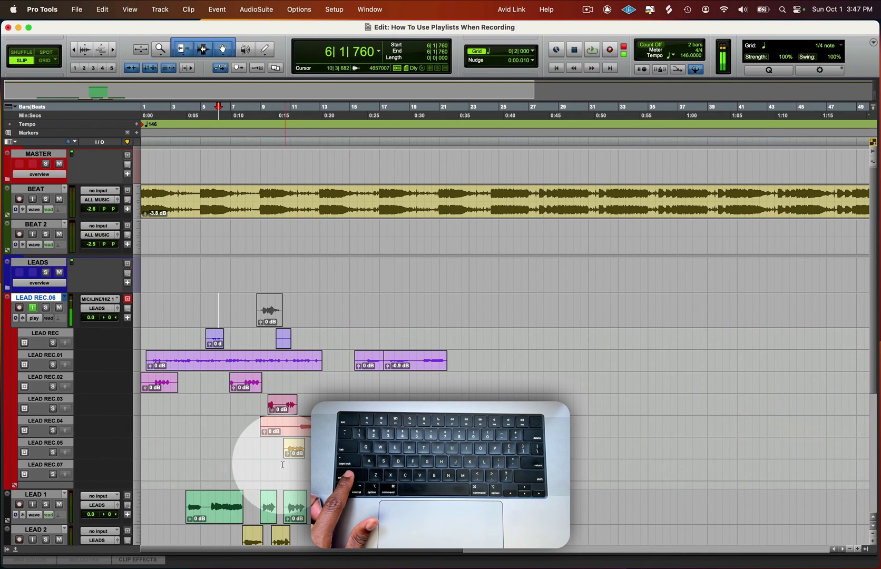
left_click(35, 318)
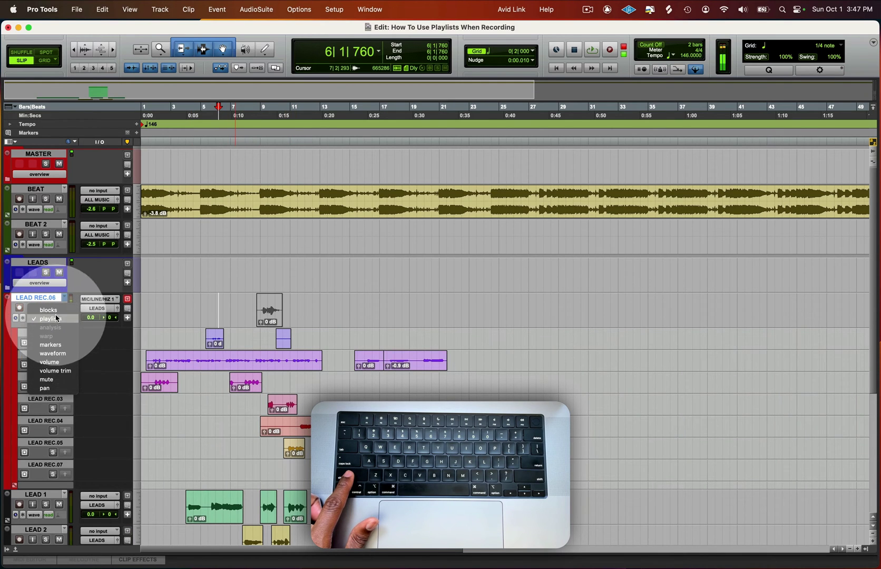
left_click(53, 354)
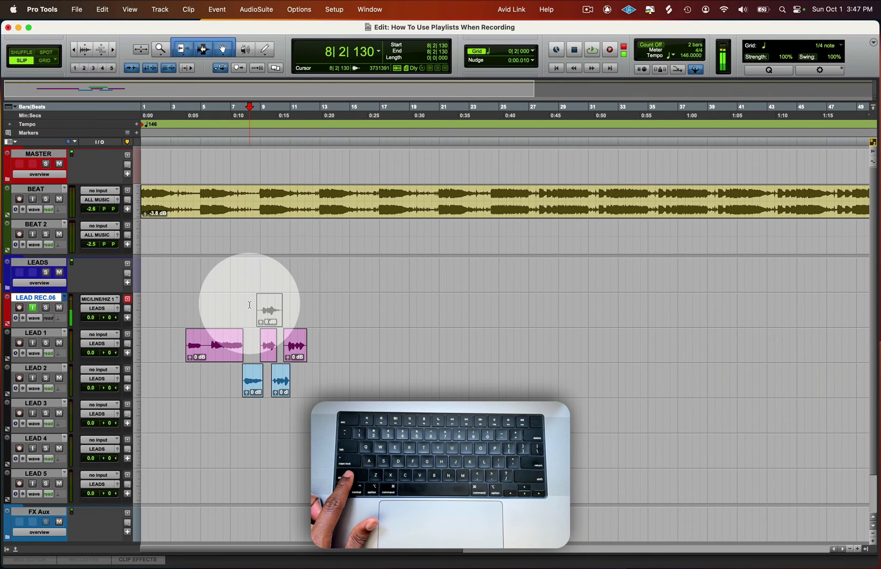
key("shift+Up")
key("shift+Down")
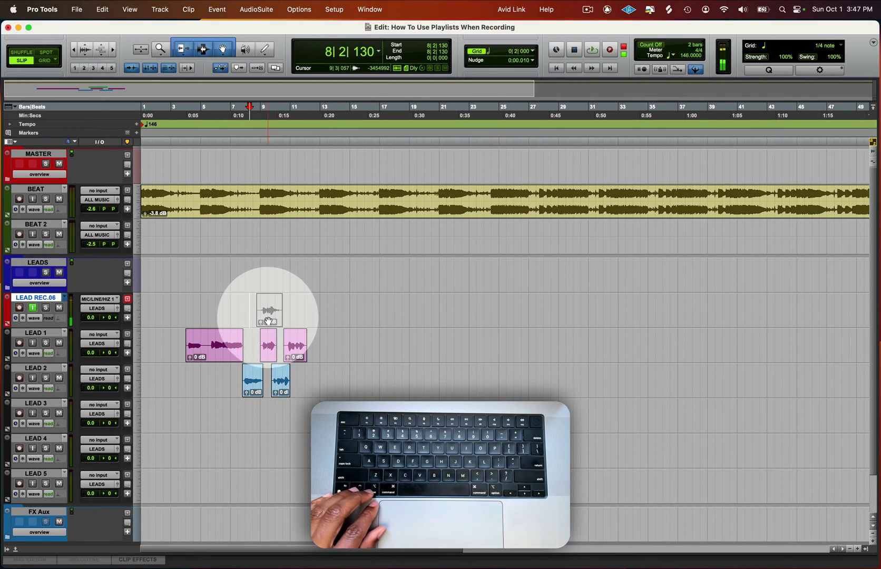
Move the grey keeper clip down to LEAD 3 and create new playlist LEAD REC.08
left_click(269, 317)
left_click_drag(269, 320, 269, 425)
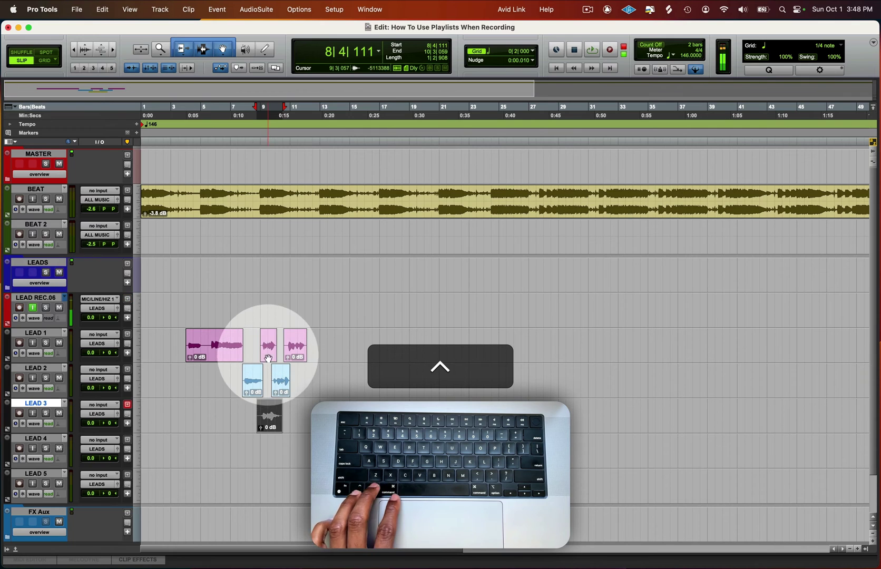
left_click_drag(266, 353, 253, 302)
key("ctrl+backslash")
key("Return")
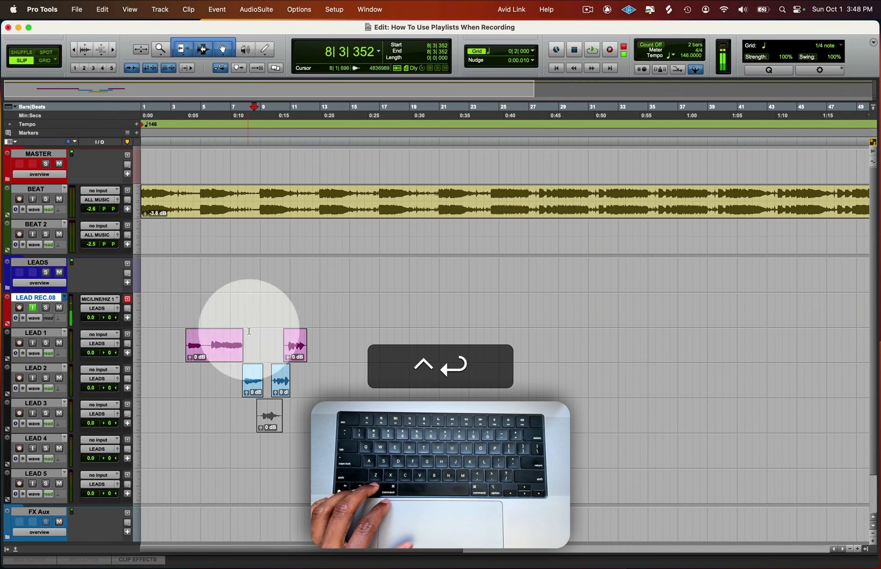
Move the LEAD 3 clip up into LEAD 1's bar-9 gap and trim its start
left_click(269, 422)
left_click_drag(270, 426, 263, 344)
left_click(219, 299)
left_click(265, 350)
left_click(257, 306)
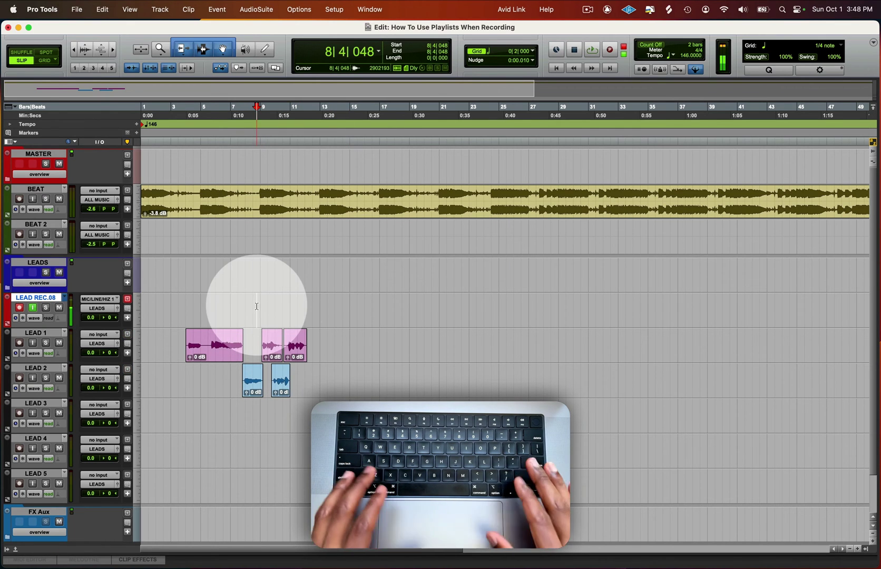
Switch LEAD REC.08 to Playlists view, then try and clear a range on the LEAD REC.01 take
left_click(36, 320)
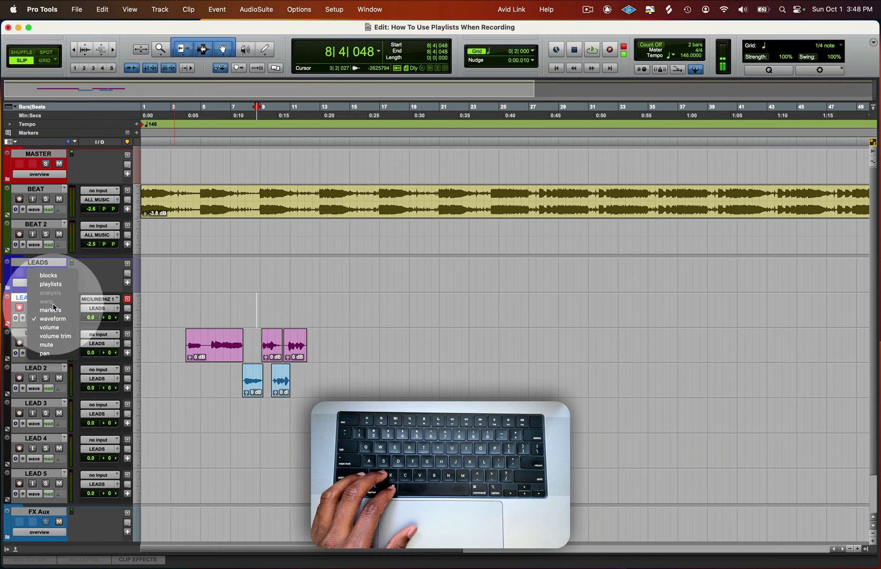
left_click(51, 285)
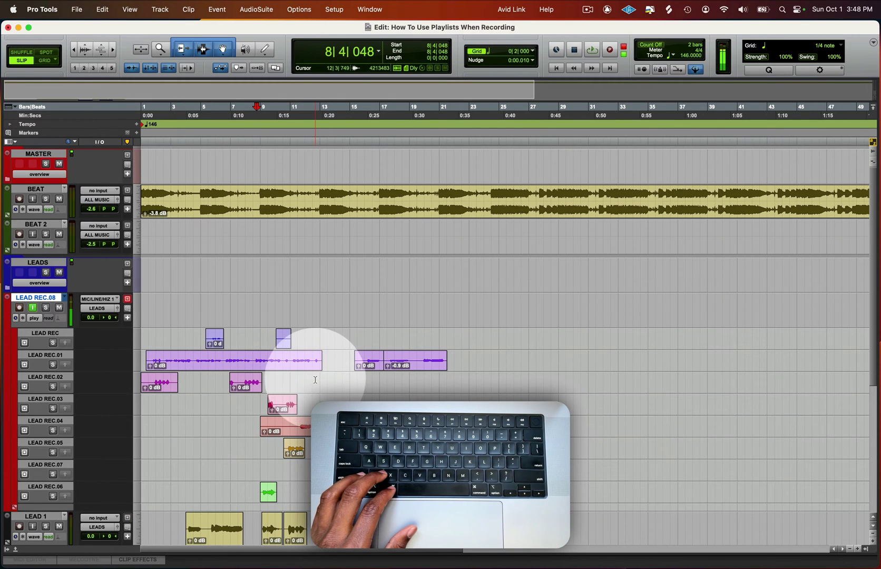
left_click(182, 363)
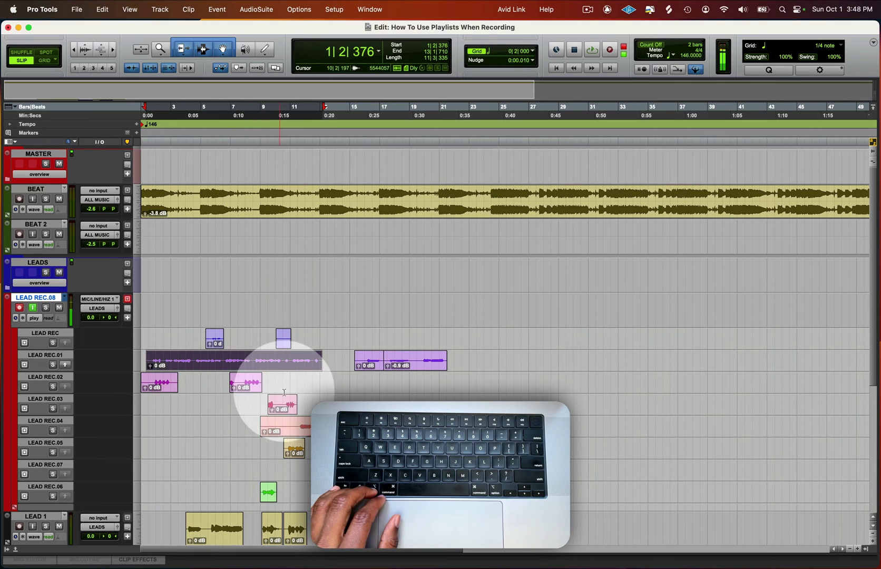
left_click_drag(255, 357, 162, 360)
left_click(232, 360)
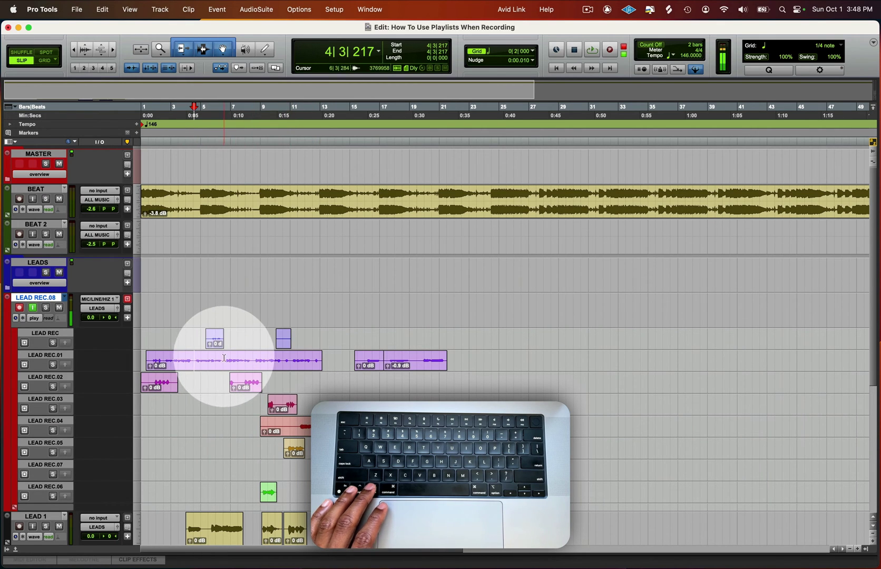
Copy bars 2–6 of the LEAD REC.01 take onto the main LEAD REC.08 playlist
left_click_drag(224, 358, 161, 358)
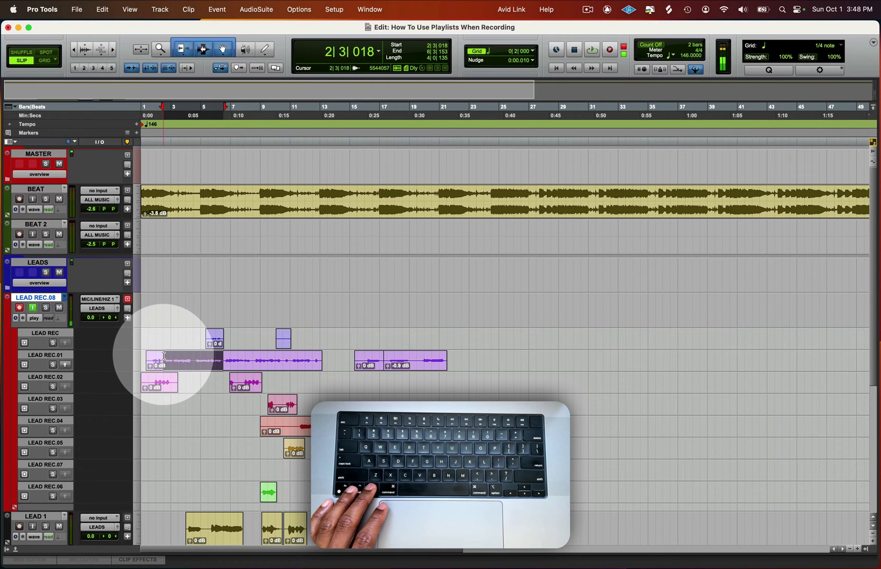
key("ctrl")
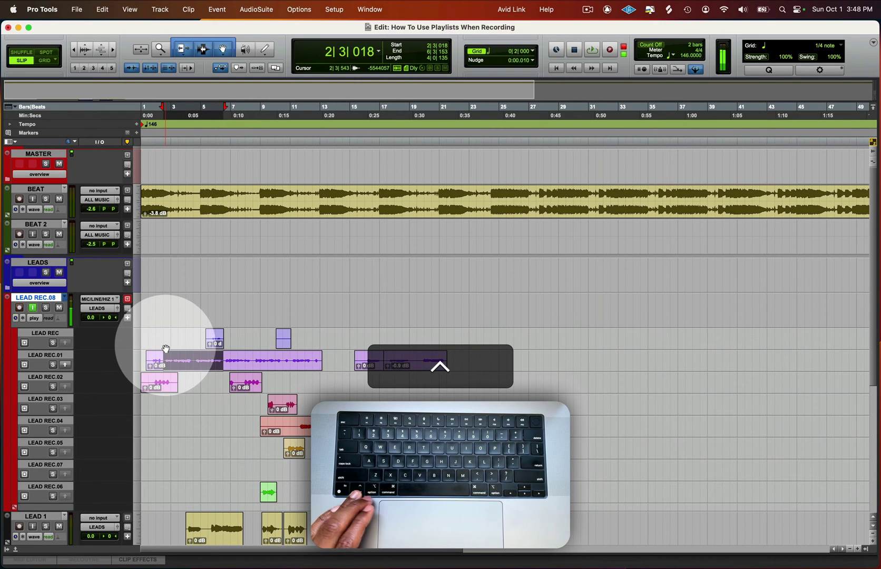
key("ctrl+alt+v")
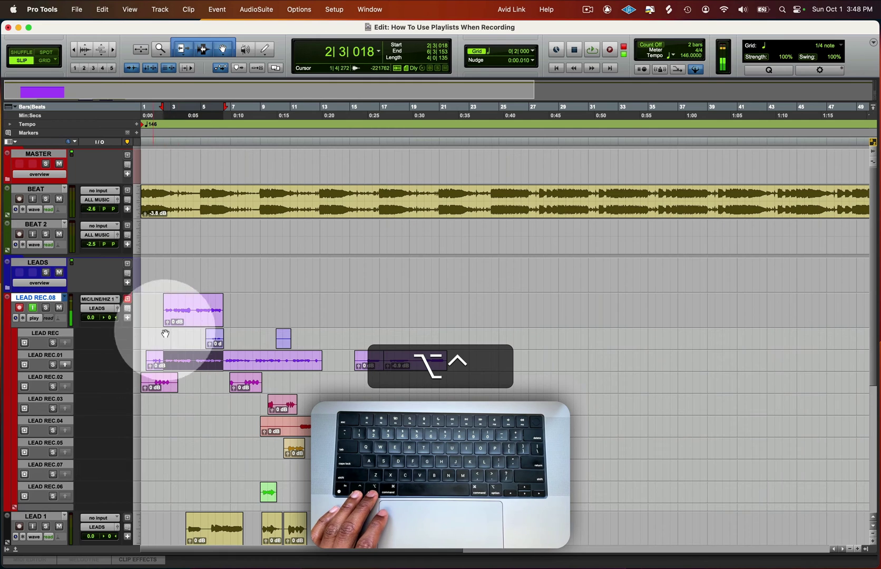
left_click_drag(157, 303, 295, 308)
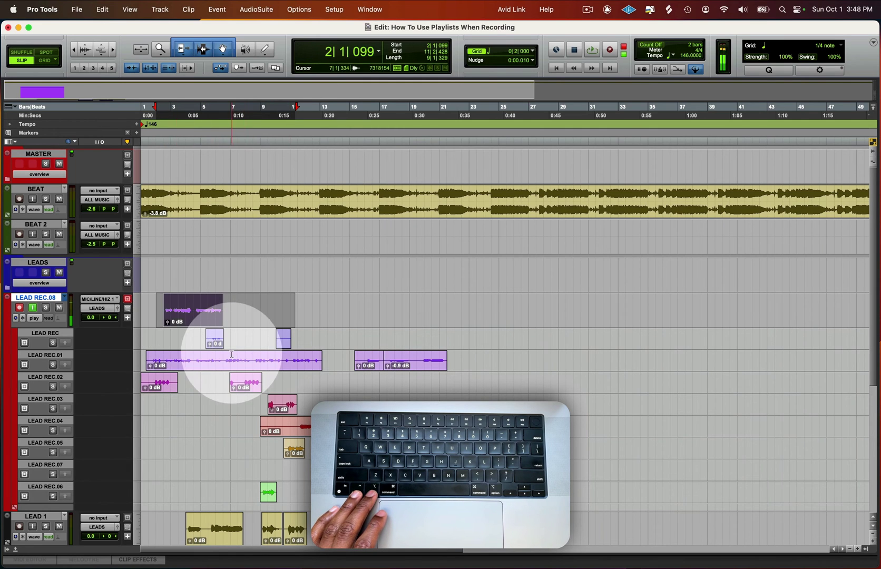
Copy the whole LEAD REC.02 clip onto the main playlist
left_click_drag(225, 358, 248, 363)
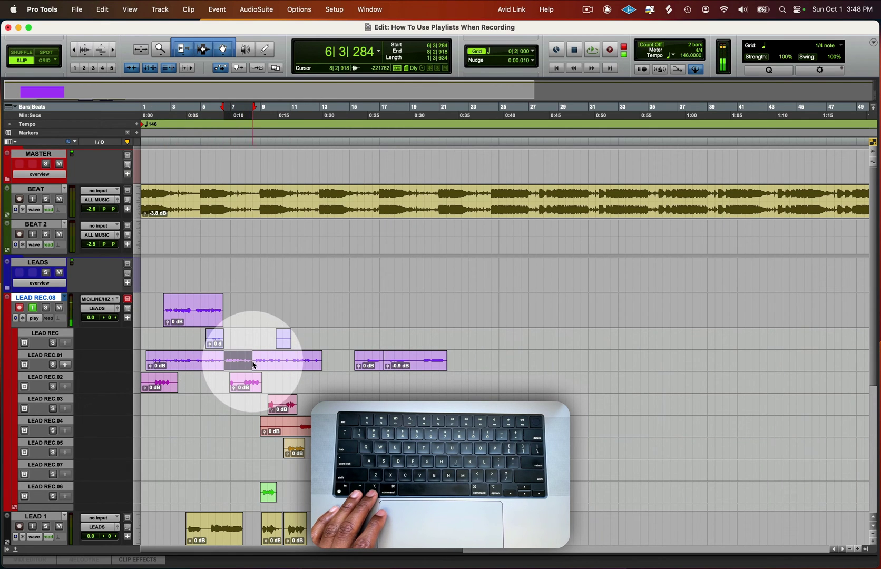
left_click(248, 386)
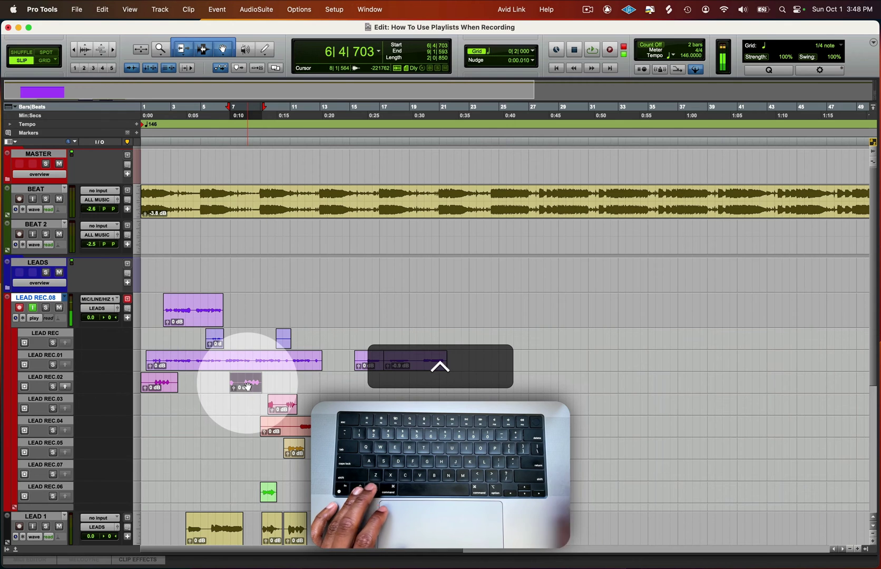
key("ctrl+alt+v")
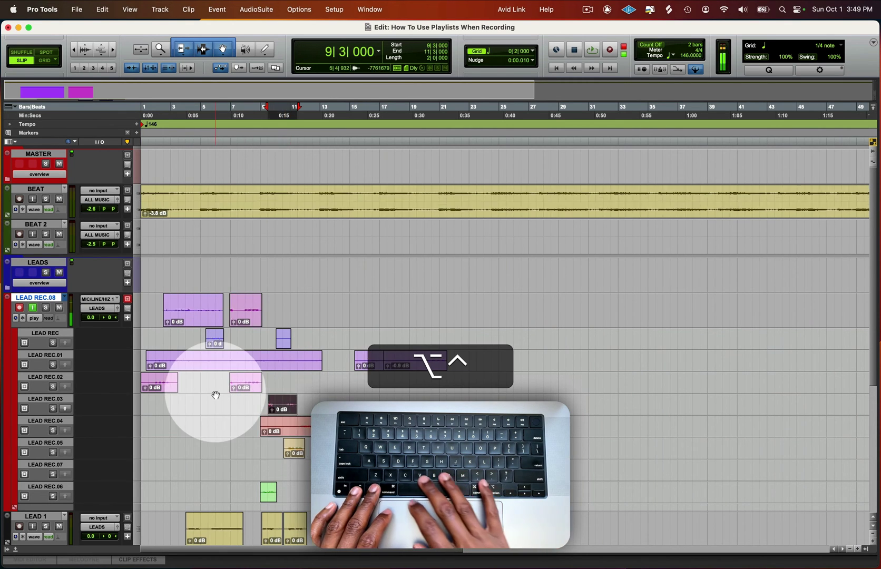
scroll(216, 395, "up", 5)
scroll(216, 395, "down", 5)
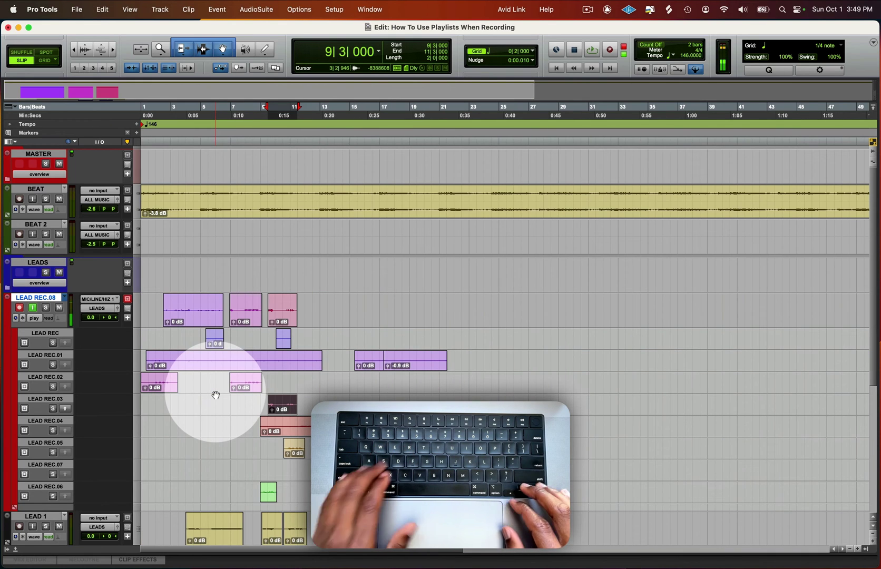
scroll(216, 395, "up", 2, "alt+shift")
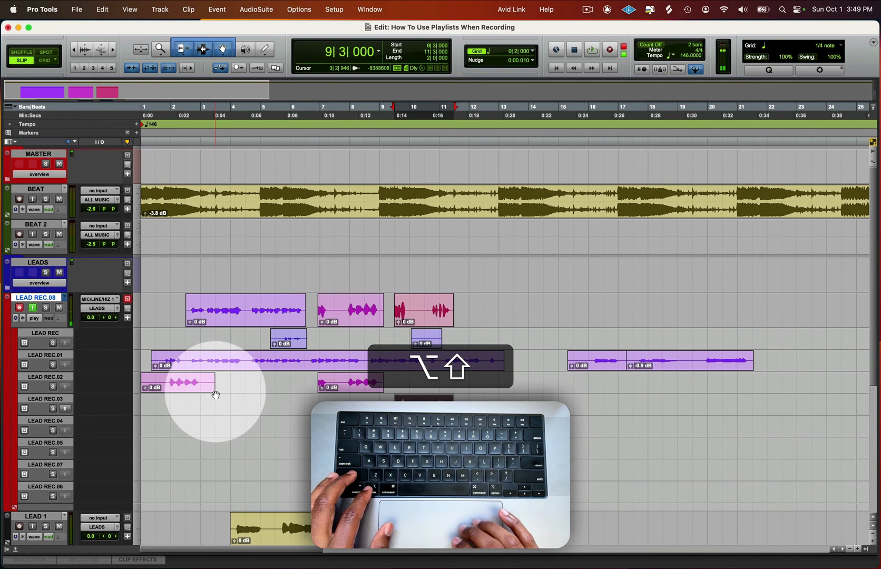
scroll(422, 354, "down", 3, "alt")
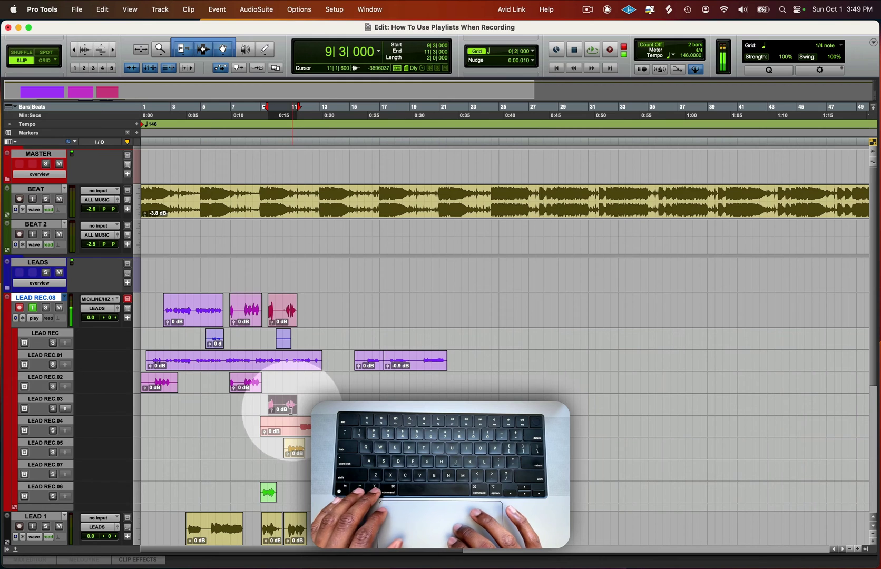
Trim the LEAD REC.04 clip to start at 11|2|953 and copy it onto the main playlist
left_click(296, 425)
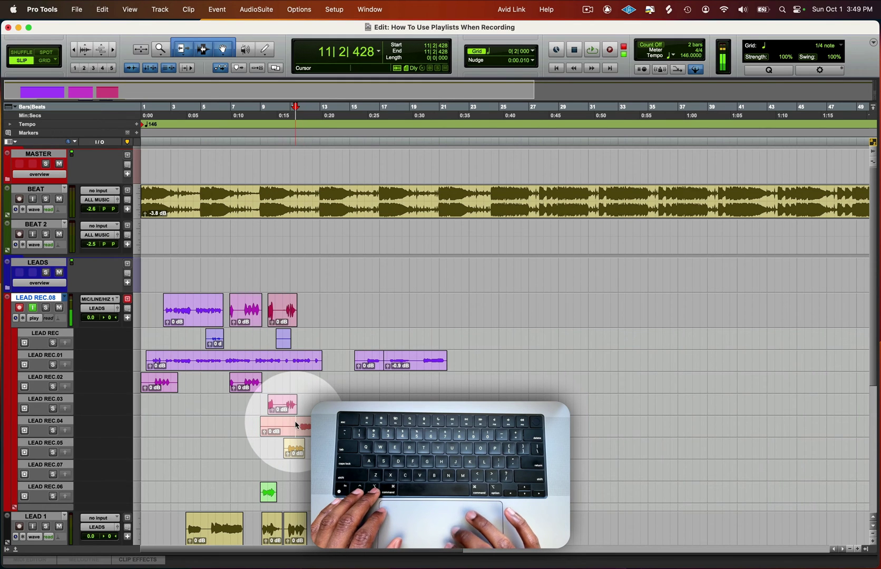
key("shift")
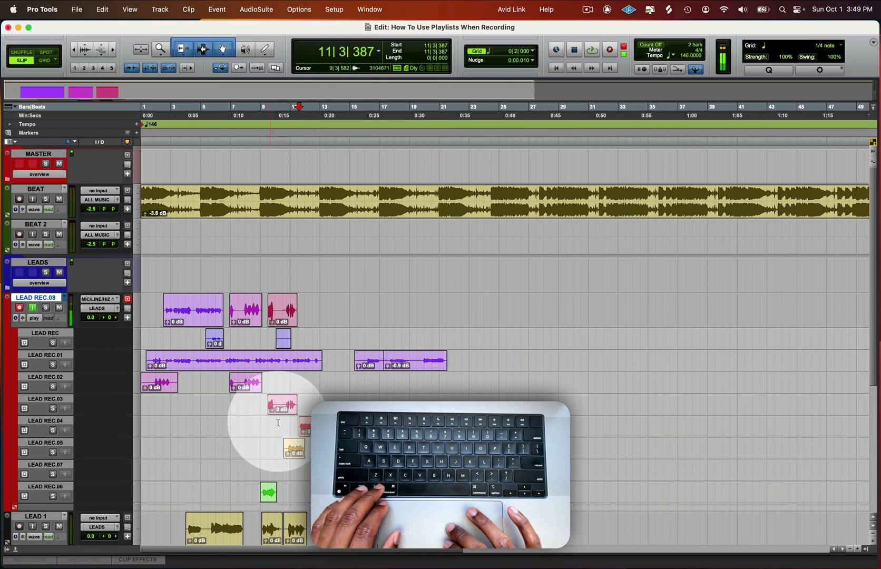
left_click(295, 427, "super")
key("ctrl+alt+v")
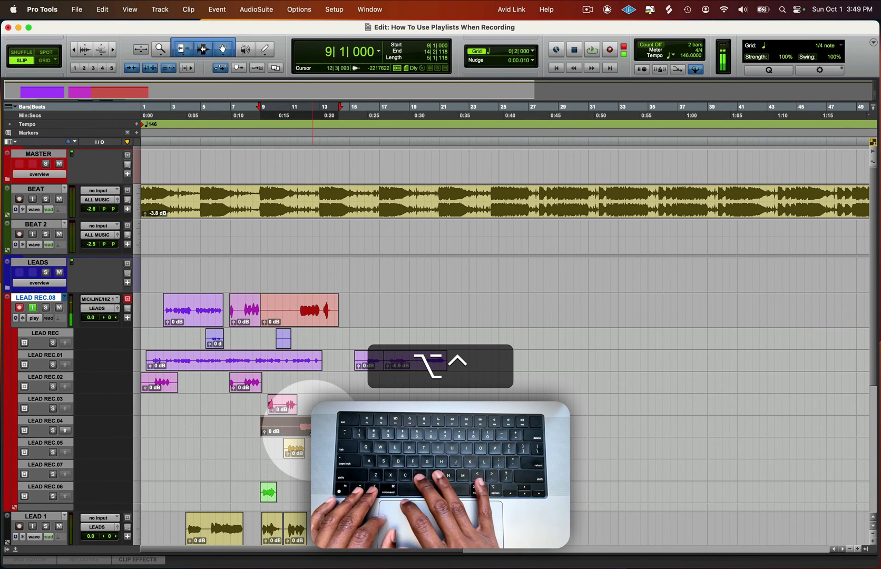
key("super+z")
left_click(298, 429)
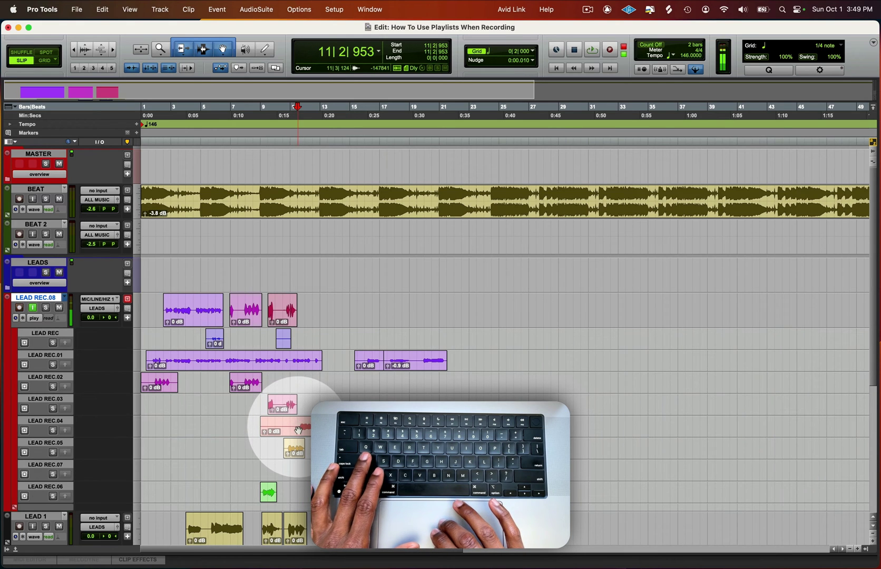
key("a")
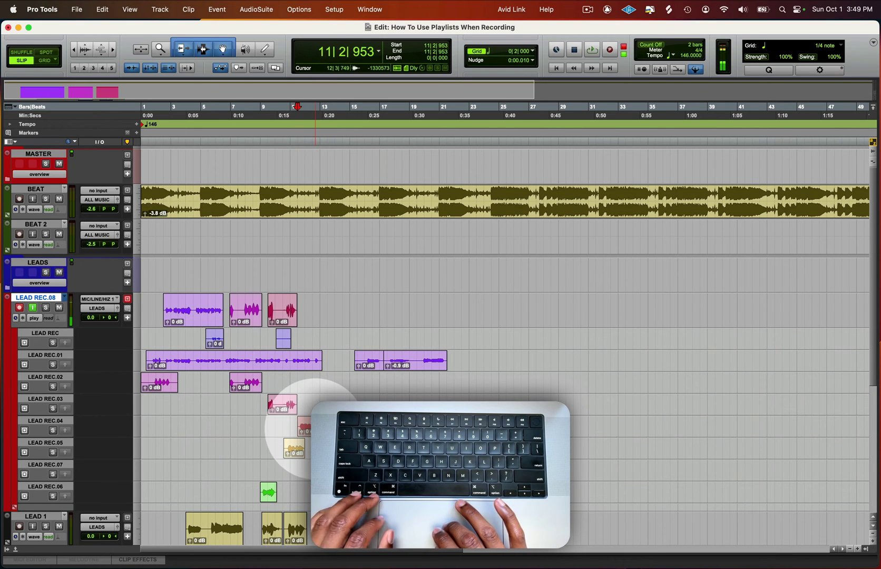
key("ctrl")
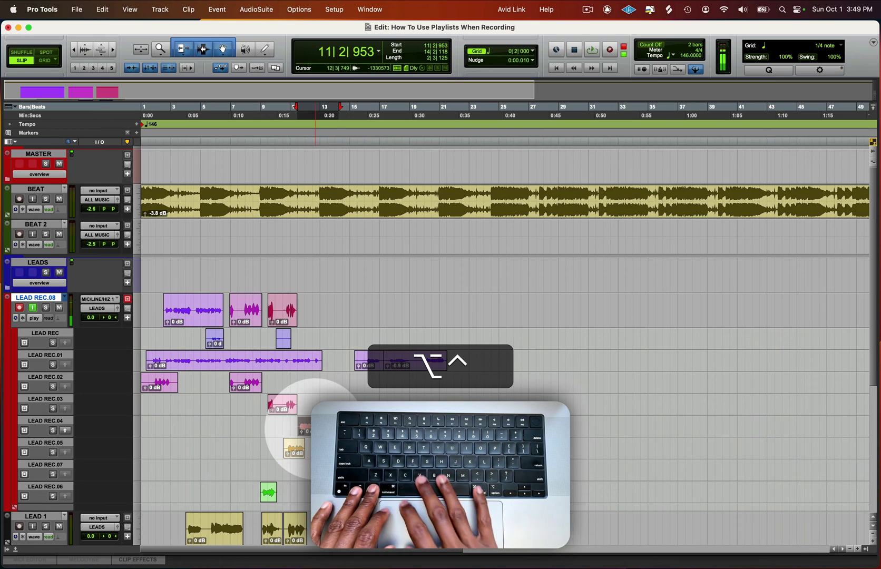
left_click(301, 425, "ctrl+alt")
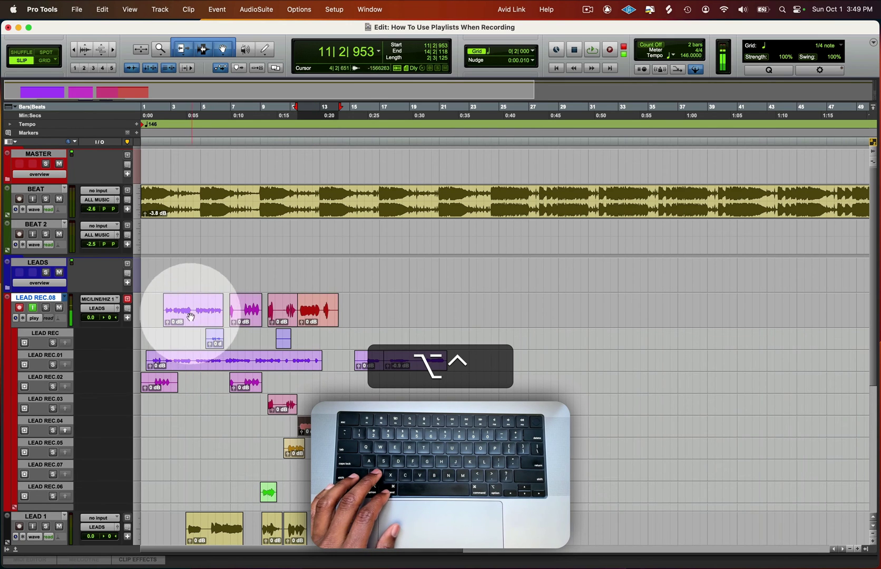
Create a new empty playlist named LEAD REC.09
left_click_drag(162, 306, 374, 307)
left_click(378, 310)
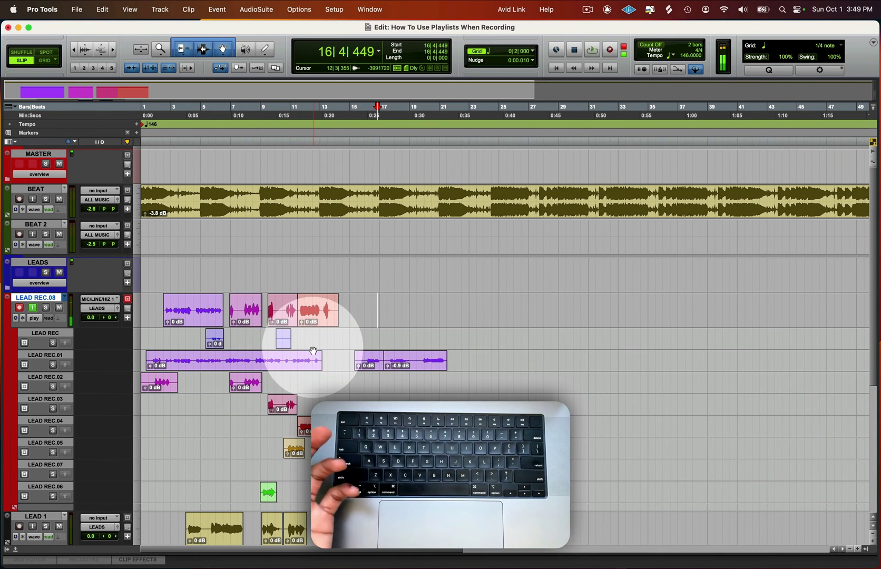
key("ctrl+backslash")
key("Return")
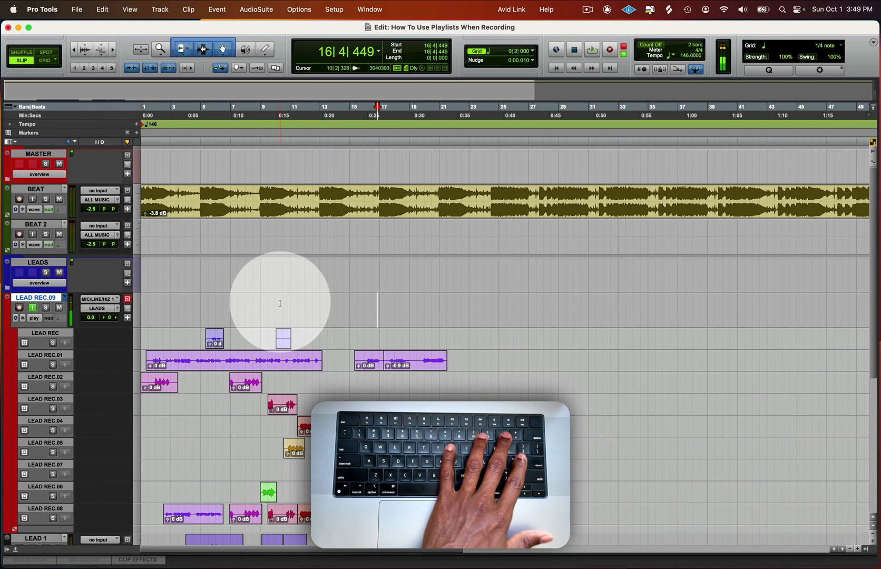
Collapse LEAD REC.09 back to a single Waveform lane with Ctrl+minus
key("ctrl+minus")
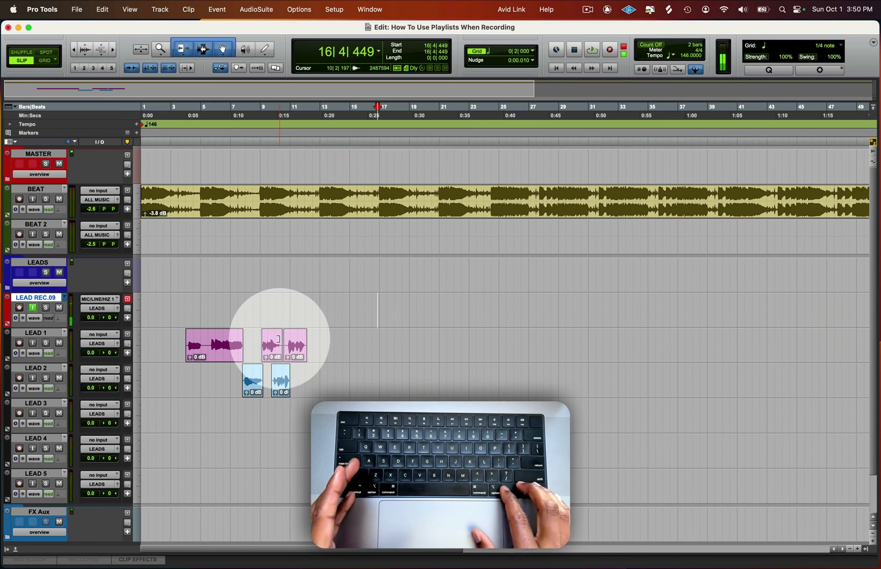
left_click(261, 306)
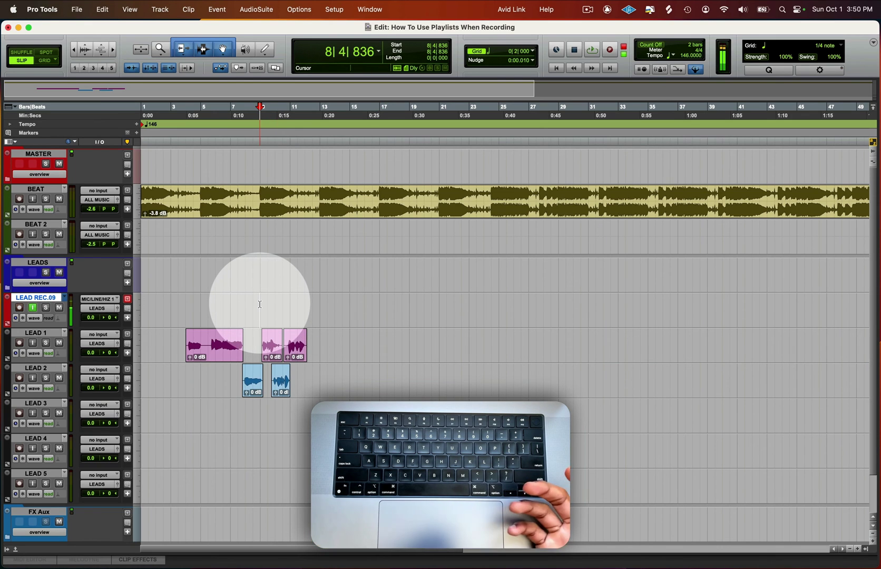
left_click(271, 354)
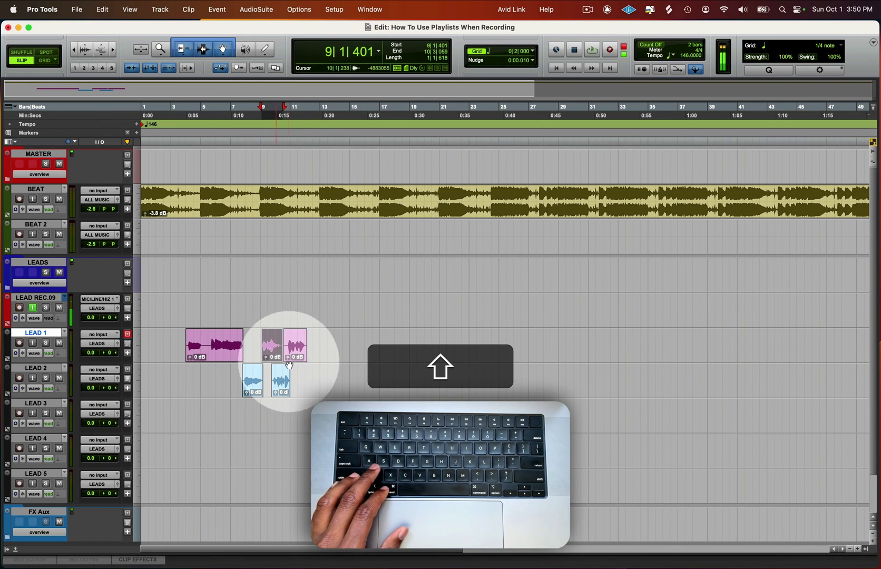
left_click(302, 359, "shift")
left_click_drag(302, 359, 276, 411)
left_click_drag(281, 343, 273, 430)
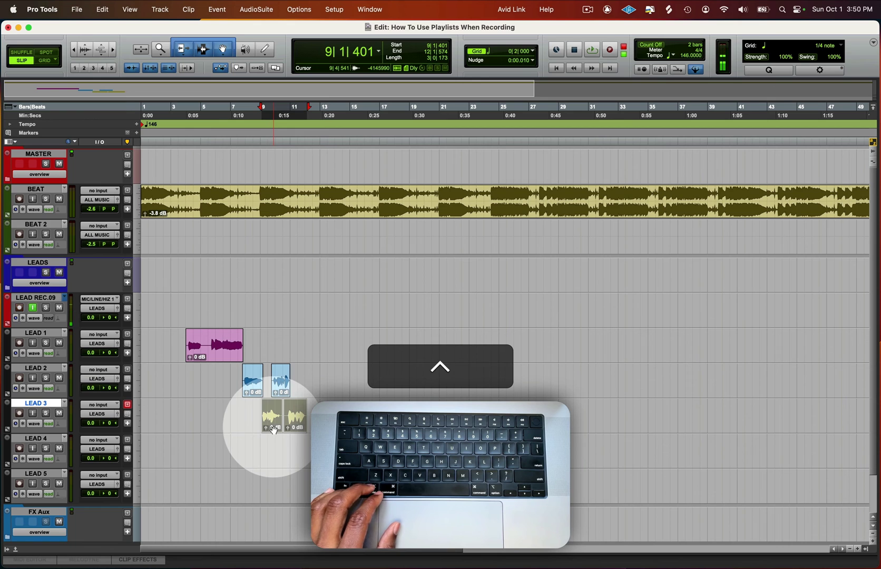
left_click(320, 416)
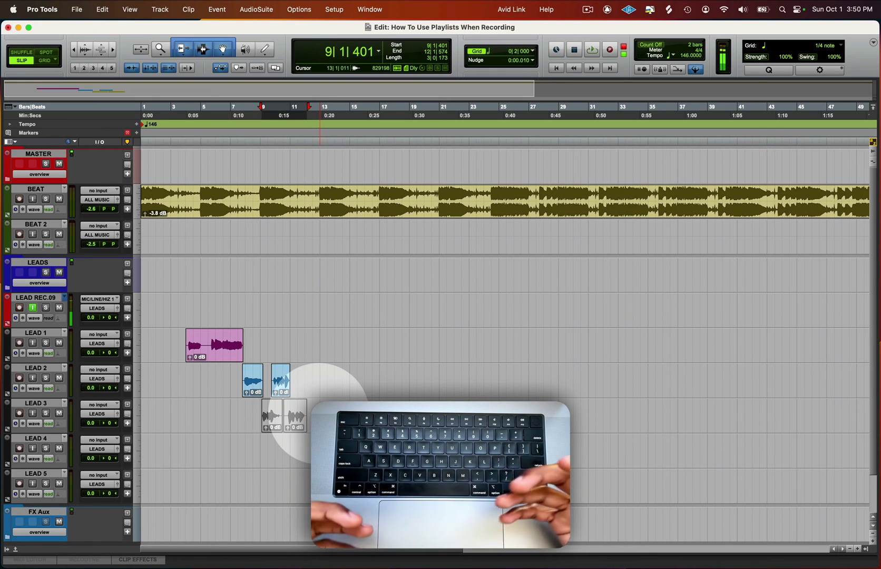
key("shift+r")
left_click_drag(319, 417, 256, 417)
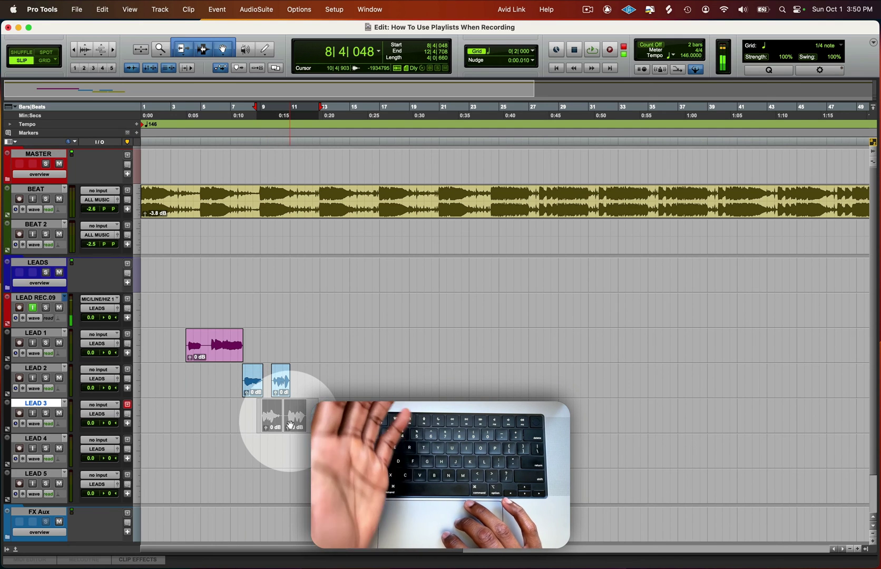
left_click(264, 310)
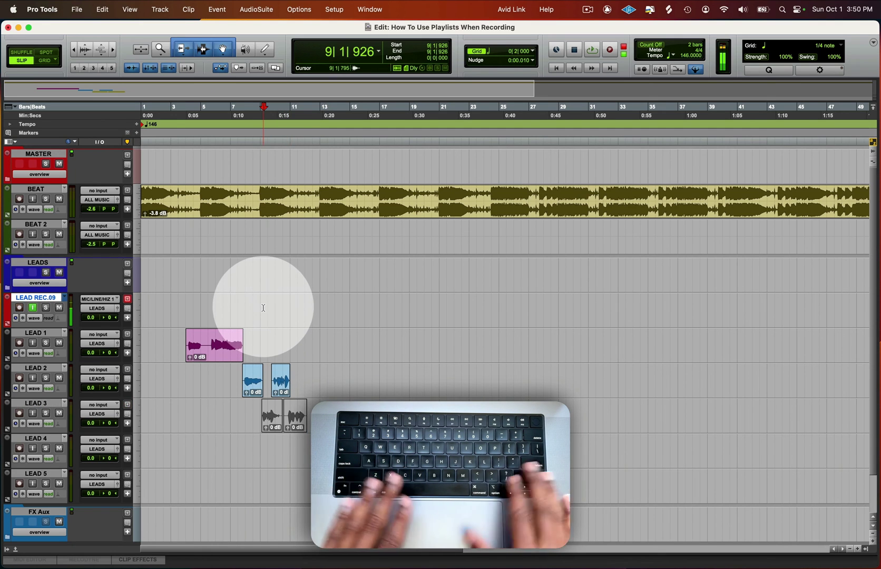
key("shift+Up")
key("shift+Down")
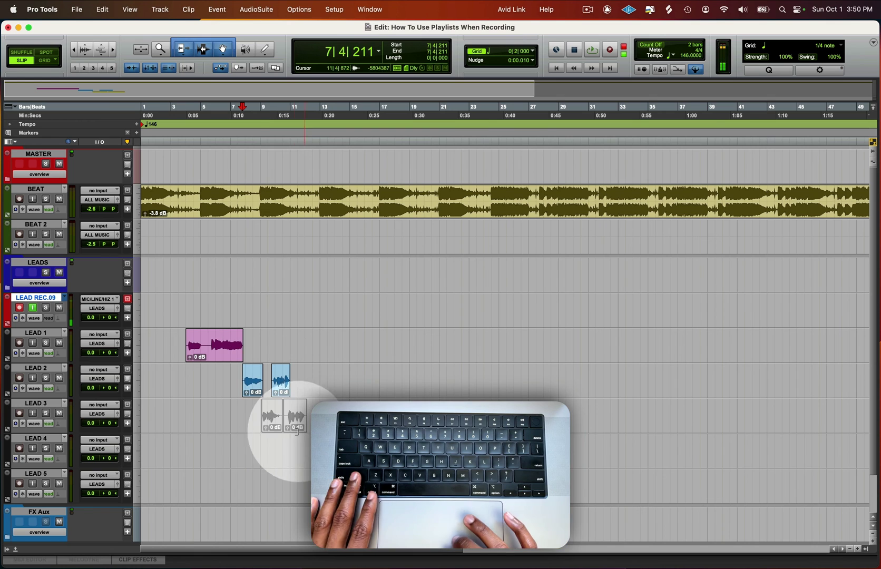
Set the recording start on LEAD REC.09 at 7|2|818
left_click_drag(235, 414, 339, 413)
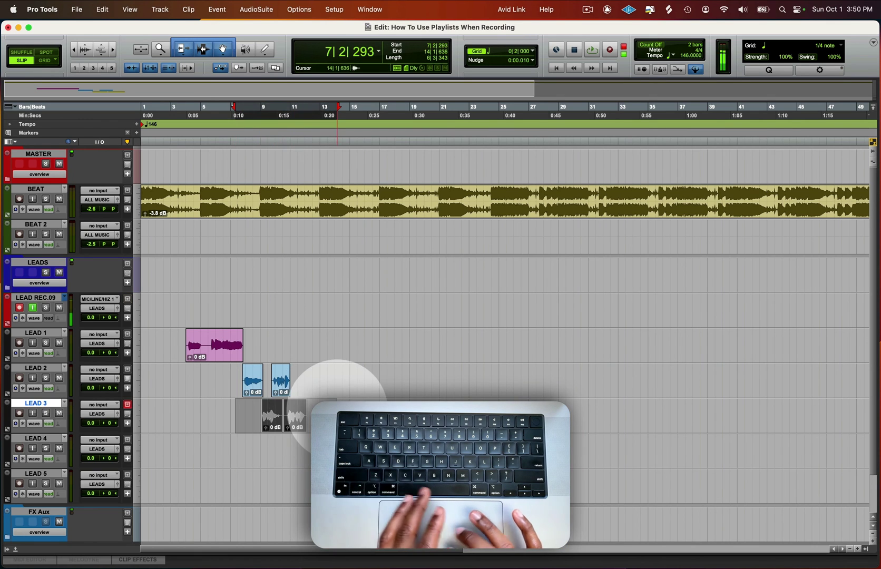
left_click(338, 414)
left_click(251, 312)
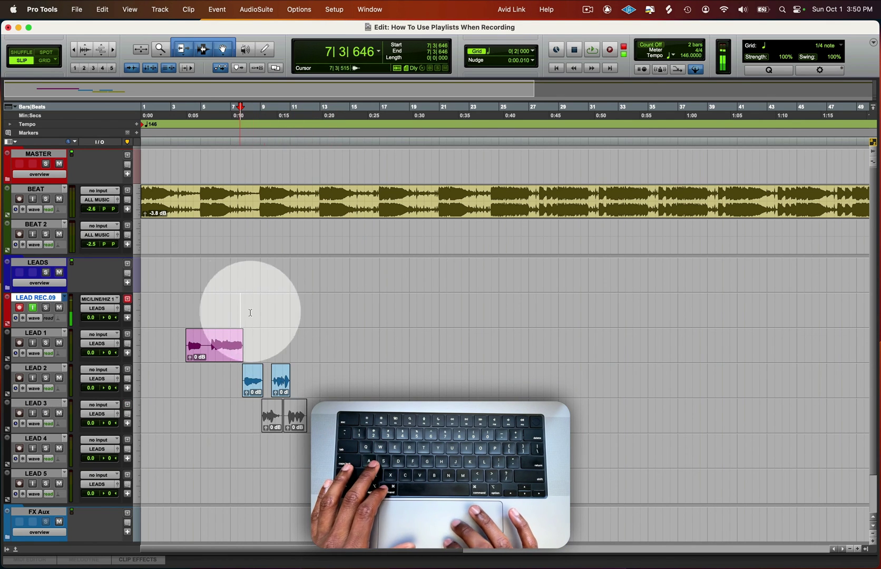
left_click_drag(233, 308, 344, 308)
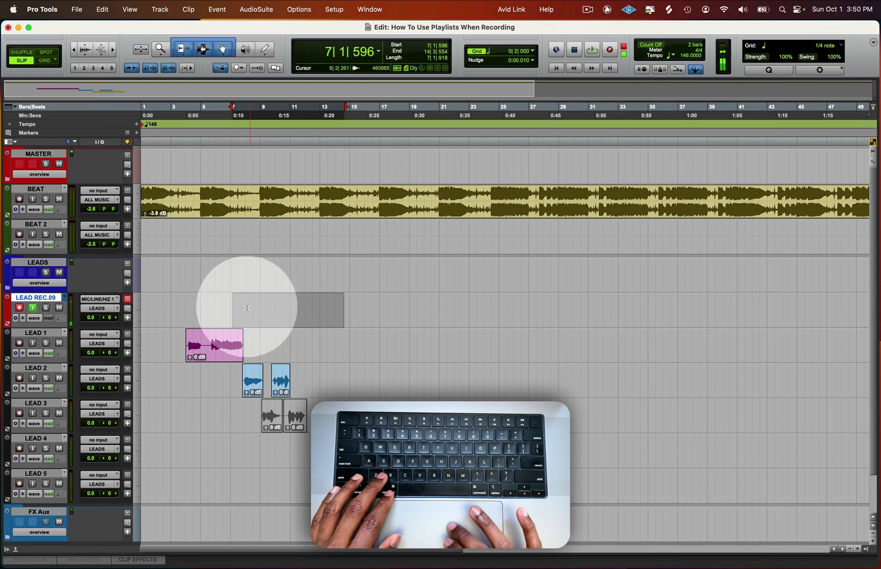
left_click_drag(232, 312, 335, 303)
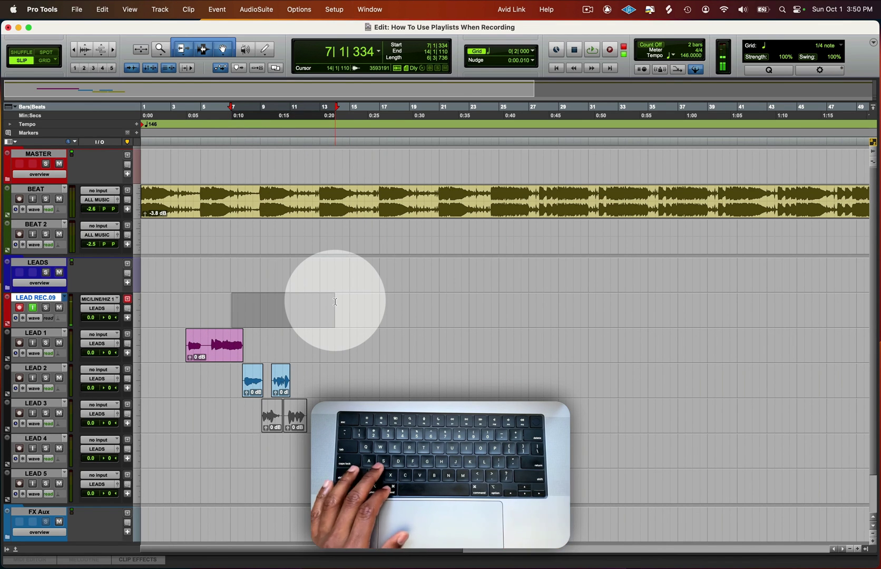
left_click(238, 302)
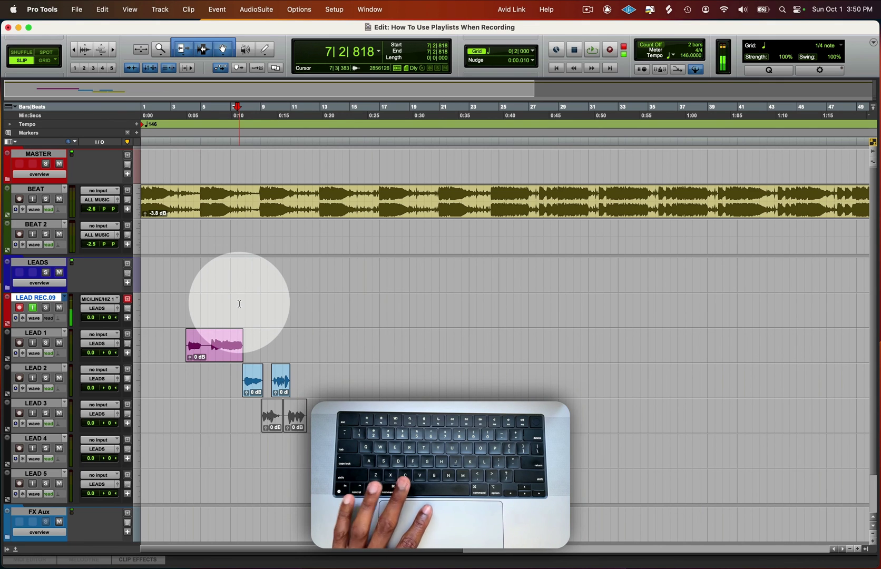
Record a short take on LEAD REC.09, then create the new empty playlist LEAD REC.10
key("super")
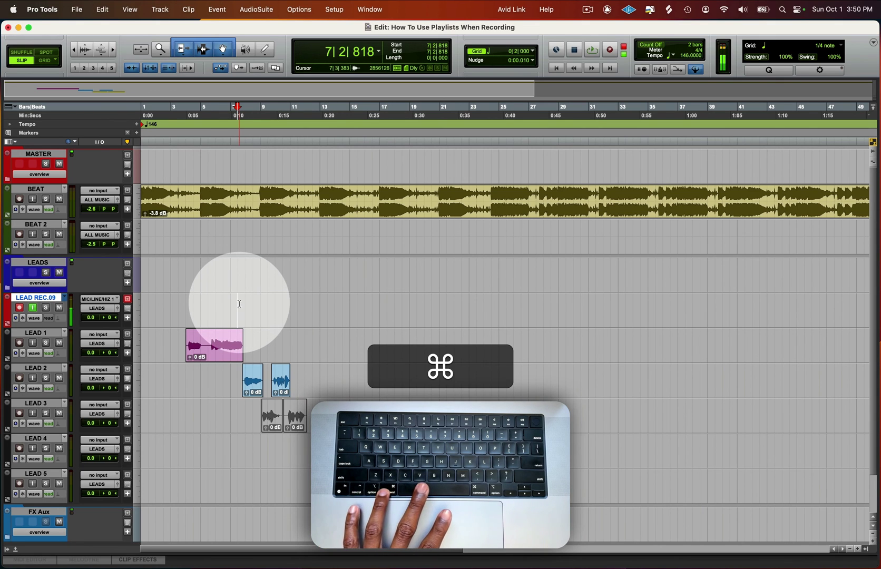
key("super+space")
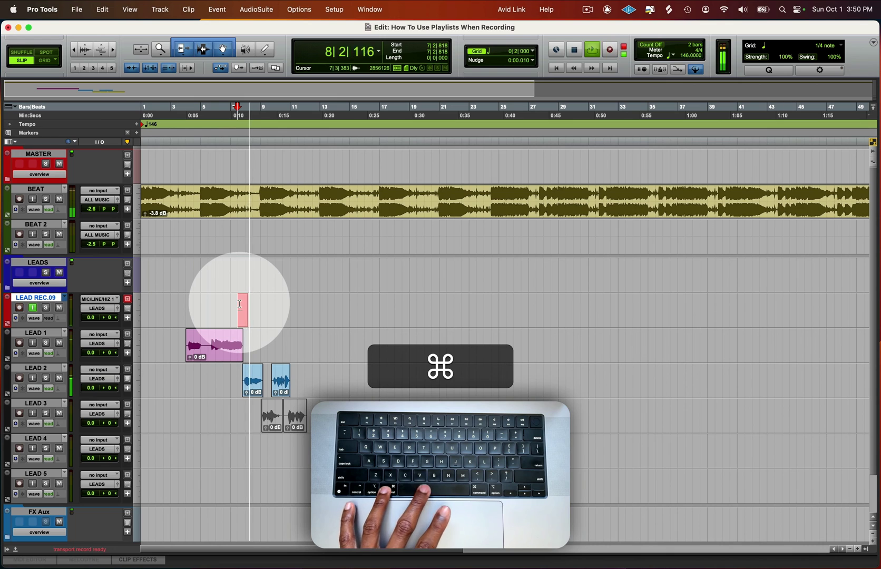
key("space")
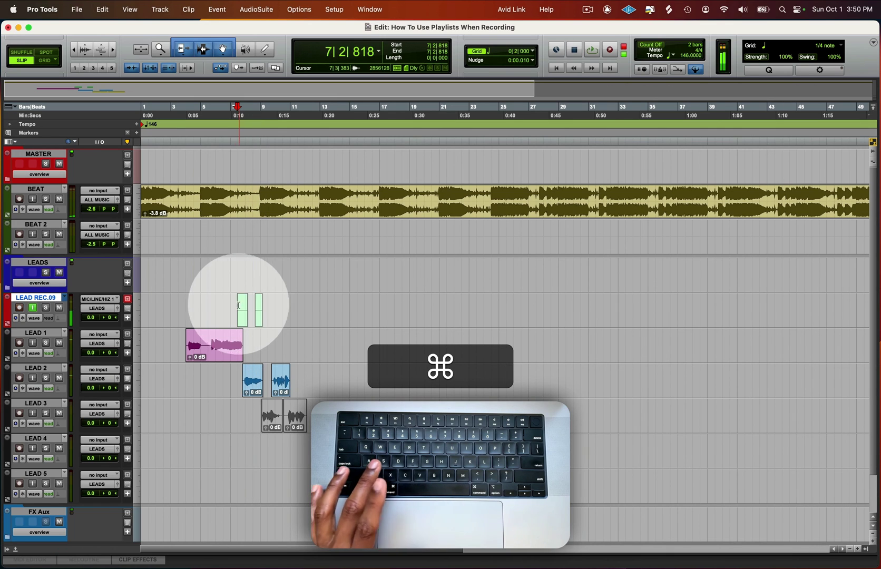
left_click(611, 53)
left_click(243, 316, "ctrl")
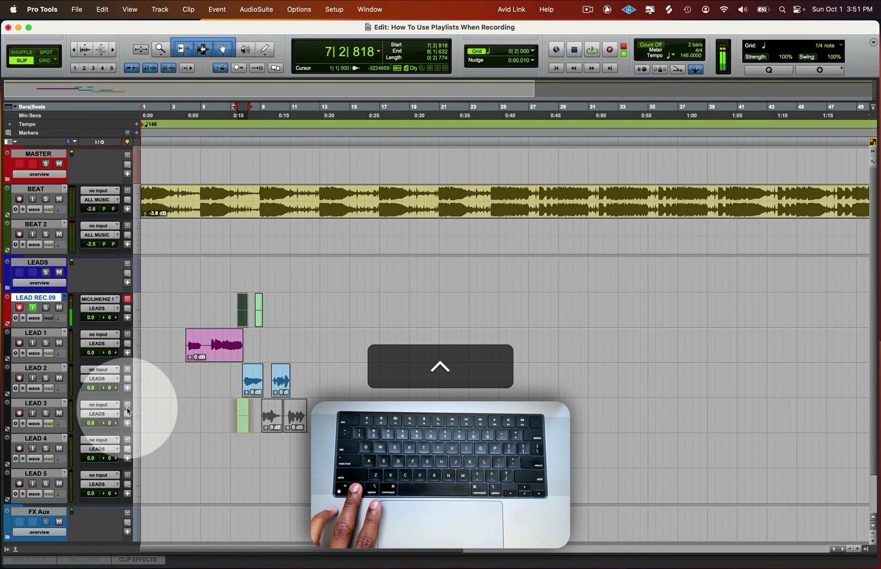
left_click(236, 301)
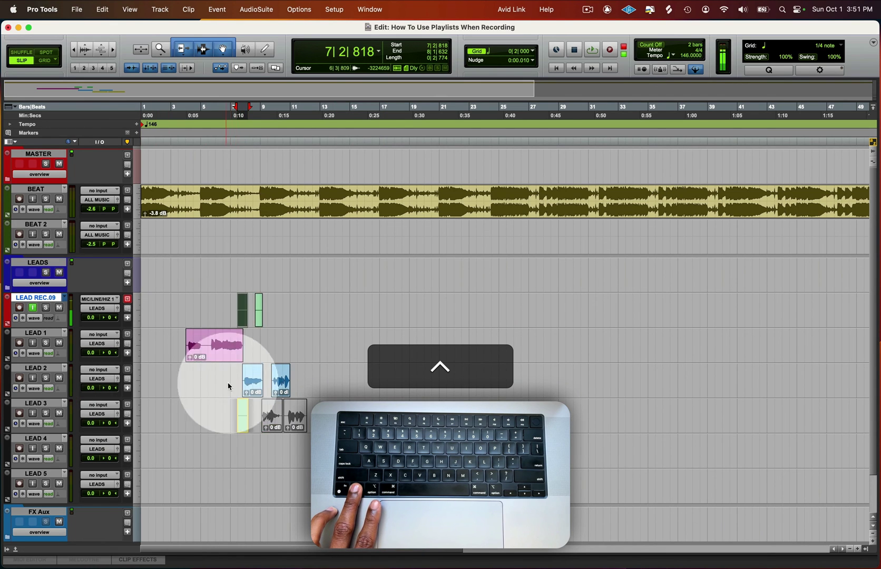
left_click(233, 309)
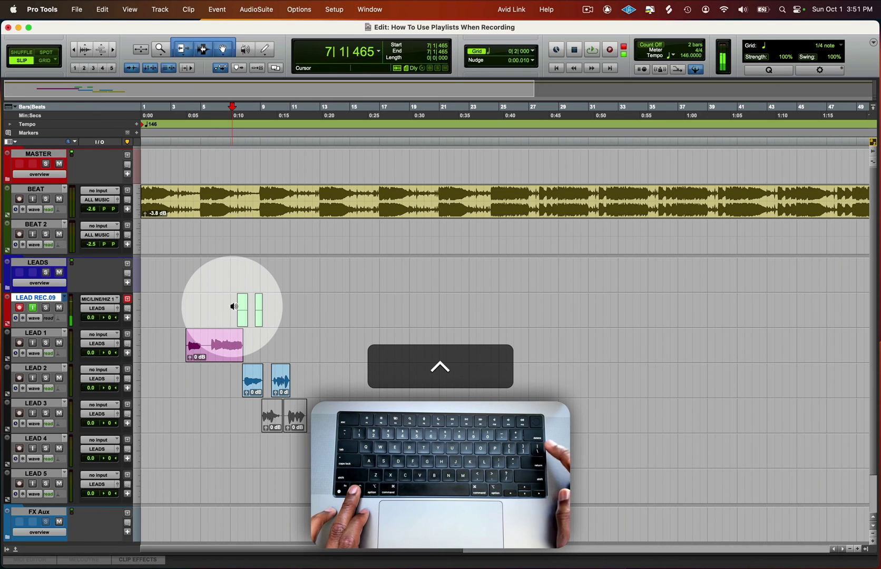
key("ctrl+backslash")
key("Return")
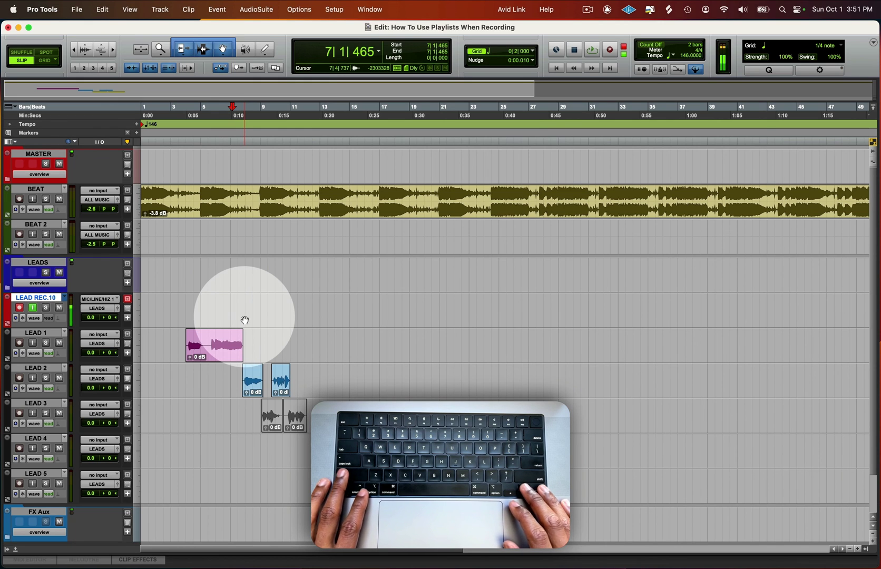
Cycle playlists with Shift+Up/Down back to LEAD REC.09, leaving its takes in place
left_click(343, 297)
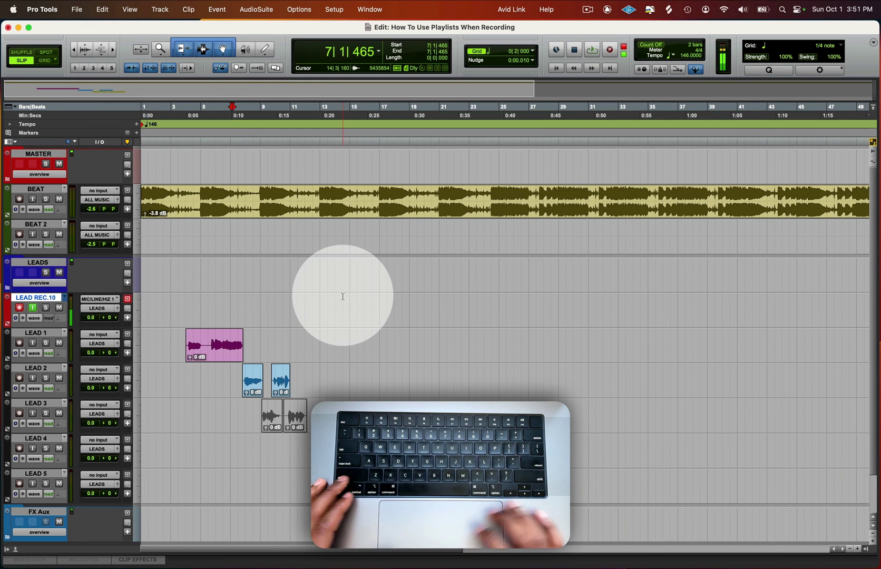
key("shift+Up")
key("shift+Up")
key("shift+Up")
key("shift+Up")
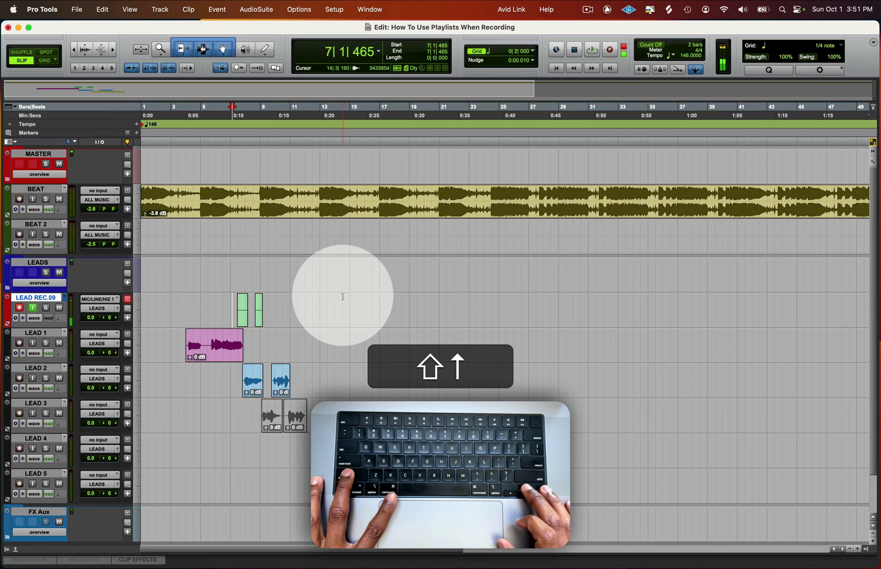
key("shift+Down")
key("shift+Down")
key("shift+Down")
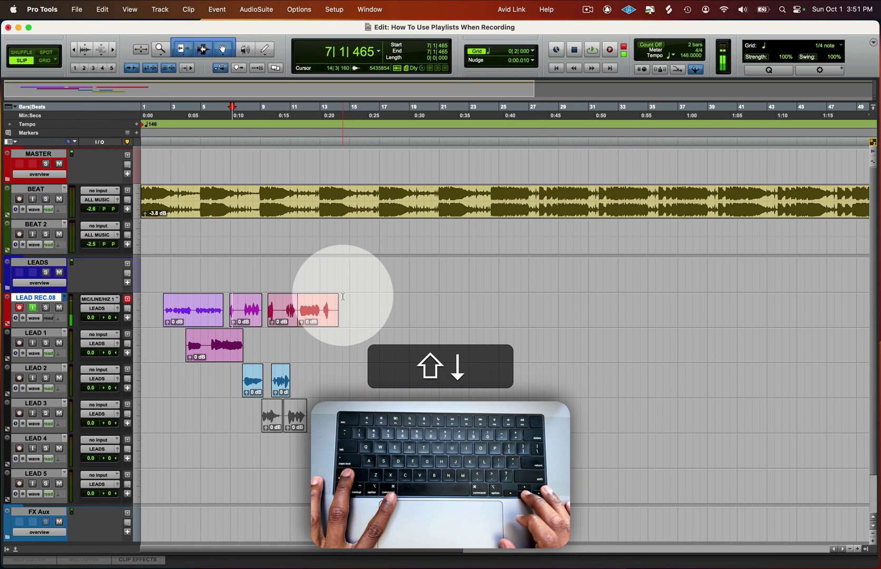
key("shift+Up")
key("shift+Up")
key("shift+Down")
key("shift+Down")
key("shift+Down")
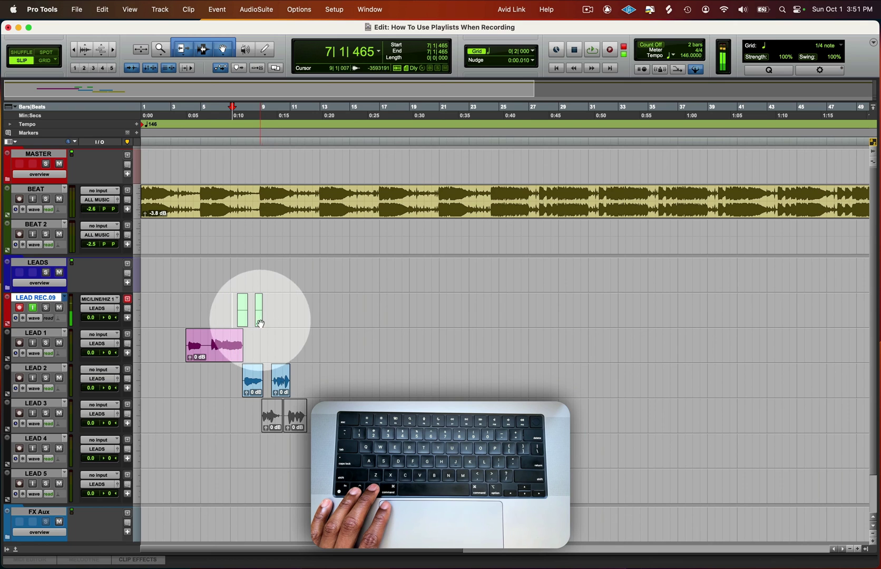
left_click_drag(259, 324, 264, 347)
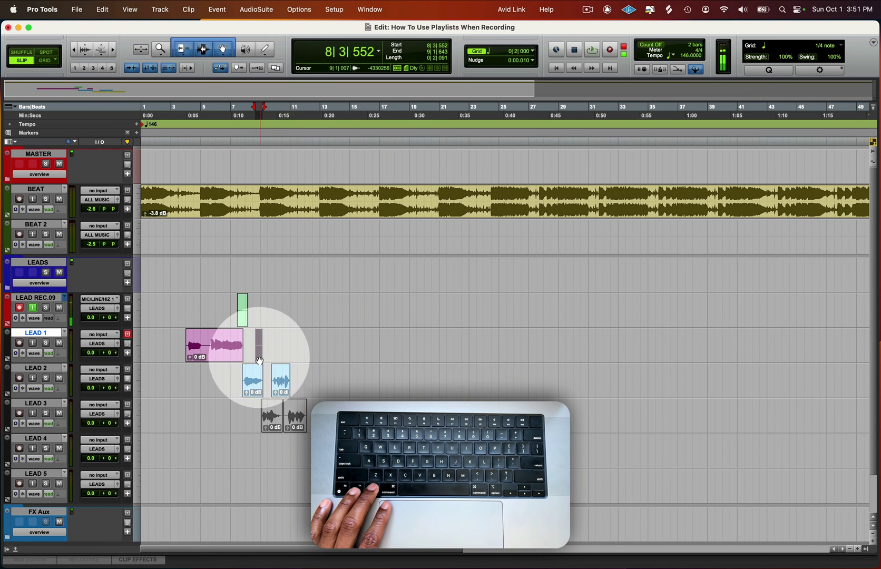
left_click_drag(268, 311, 324, 320)
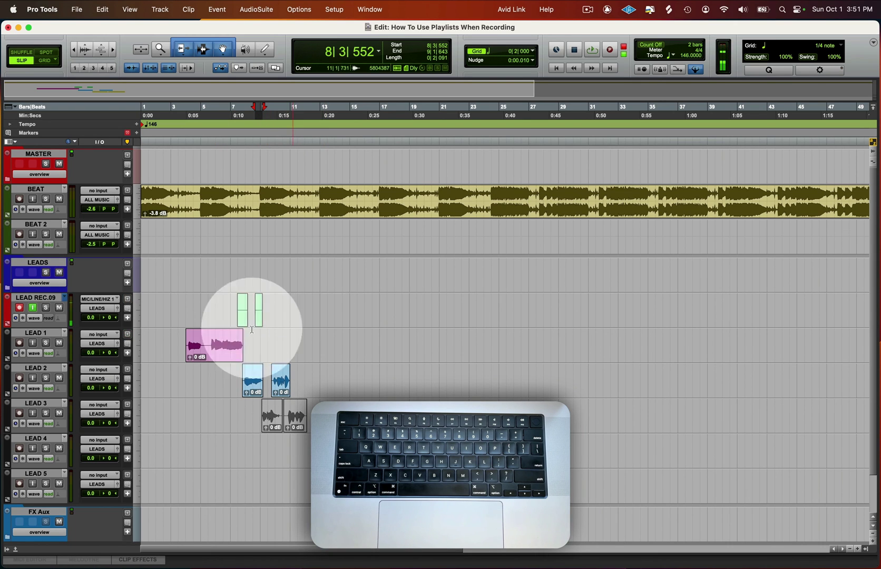
Show LEAD REC.09's playlists as lanes beneath the track
left_click(53, 301)
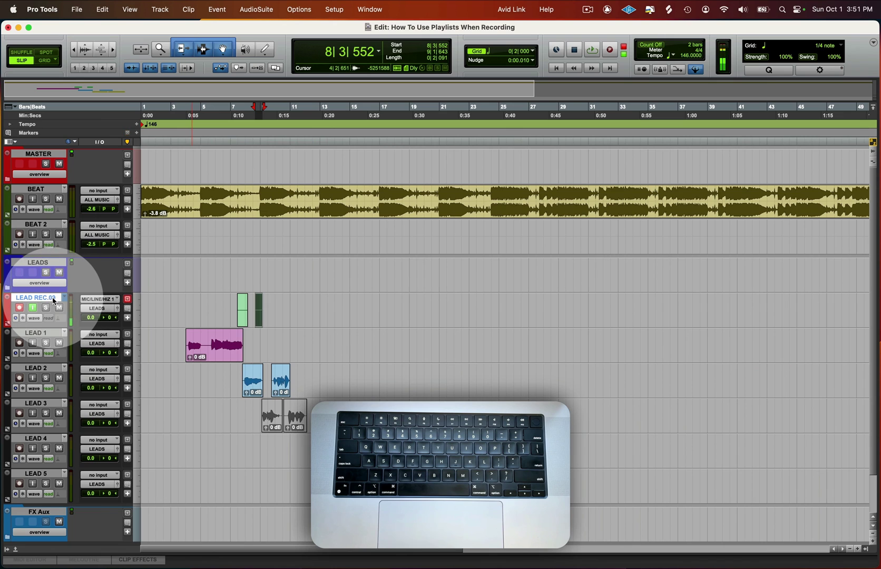
left_click(34, 318, "shift")
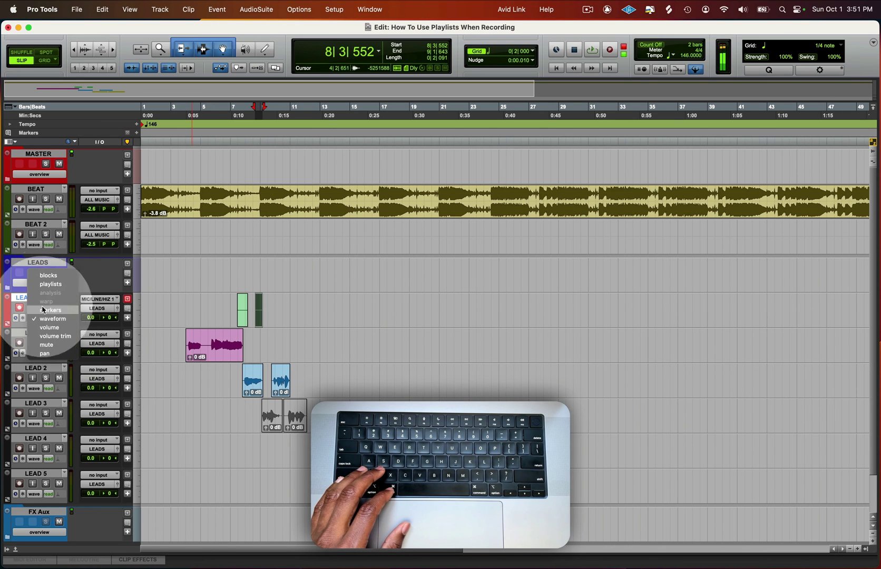
left_click(50, 284)
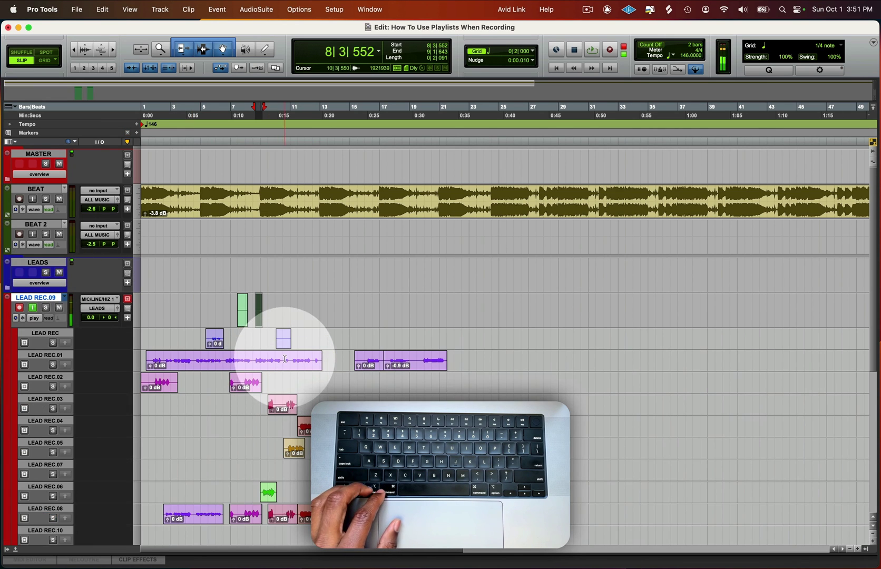
Copy bars 10|3–12|4 of LEAD REC.01 onto the main playlist
left_click_drag(286, 360, 319, 364)
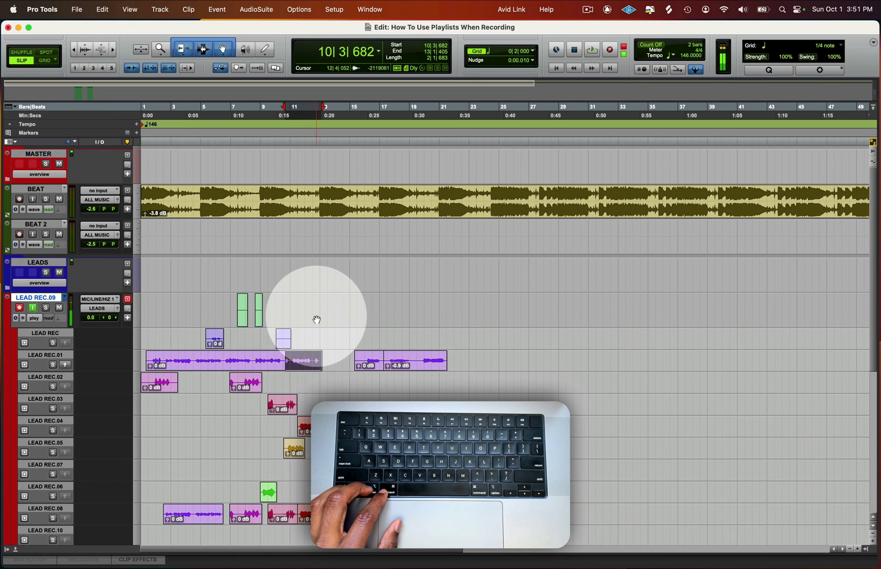
key("ctrl")
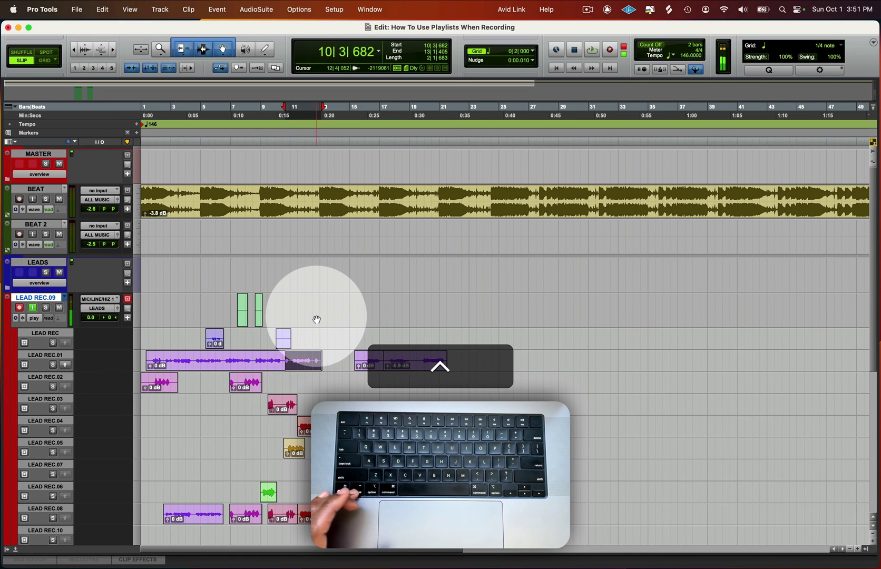
key("ctrl+alt+v")
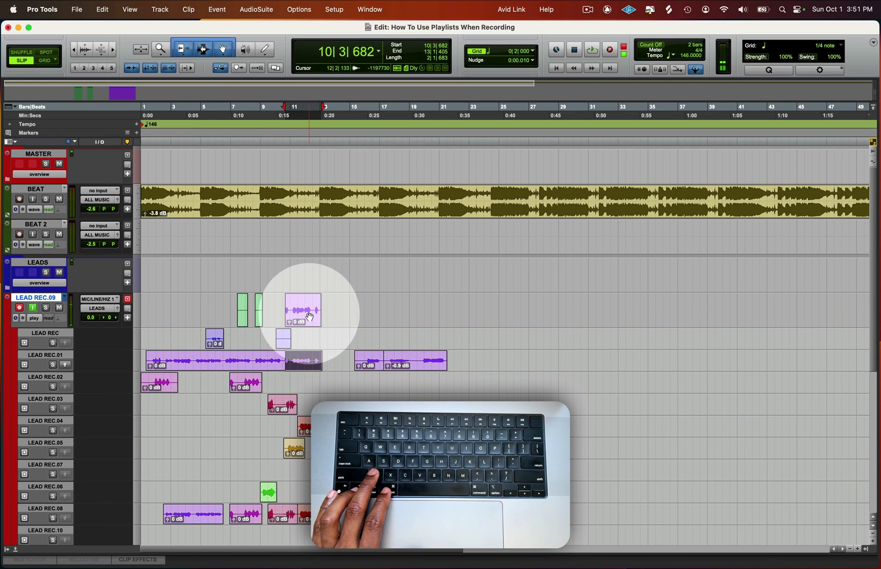
scroll(281, 310, "down", 6)
left_click(281, 306)
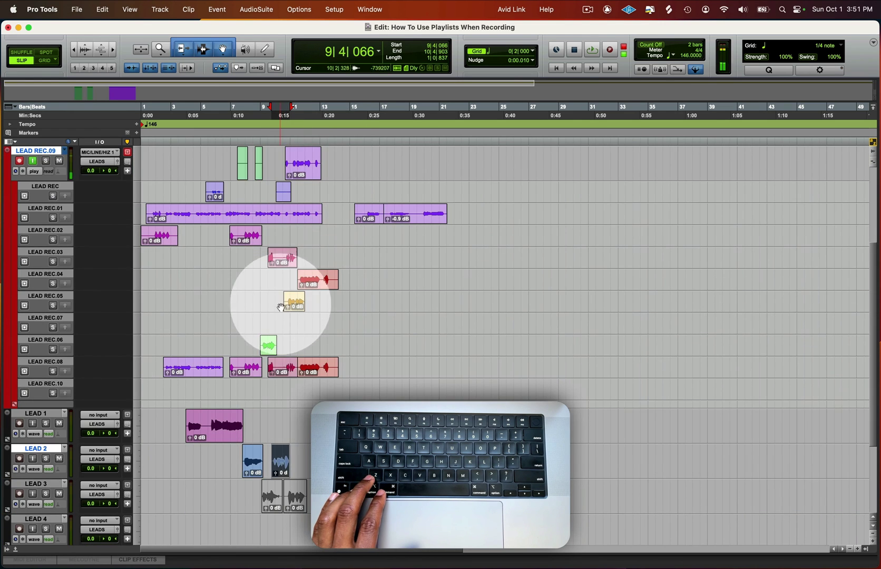